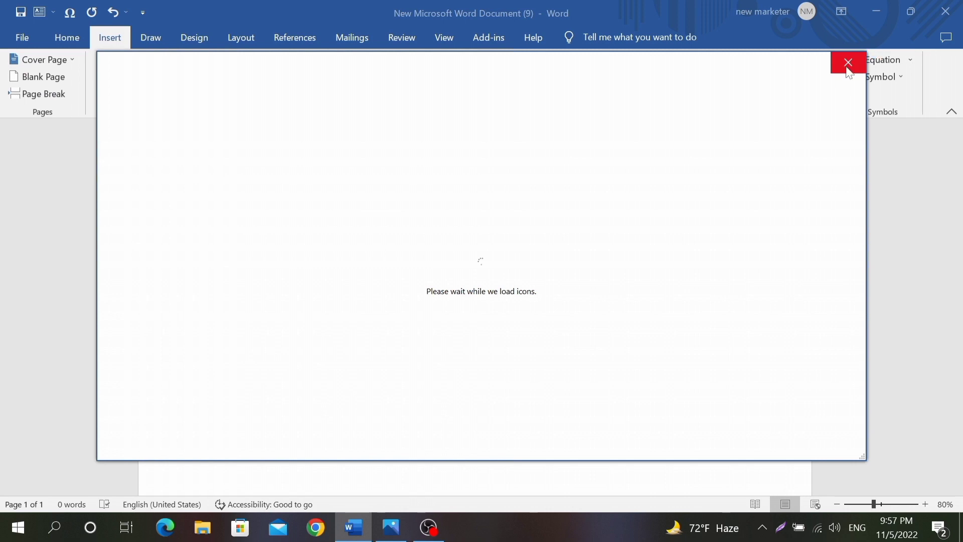
Step: Draw a block arc about 2.3" high and 1.8" wide, rotate it to open toward the cylinder, and attach it as the mug's handle
left_click(848, 70)
left_click(220, 58)
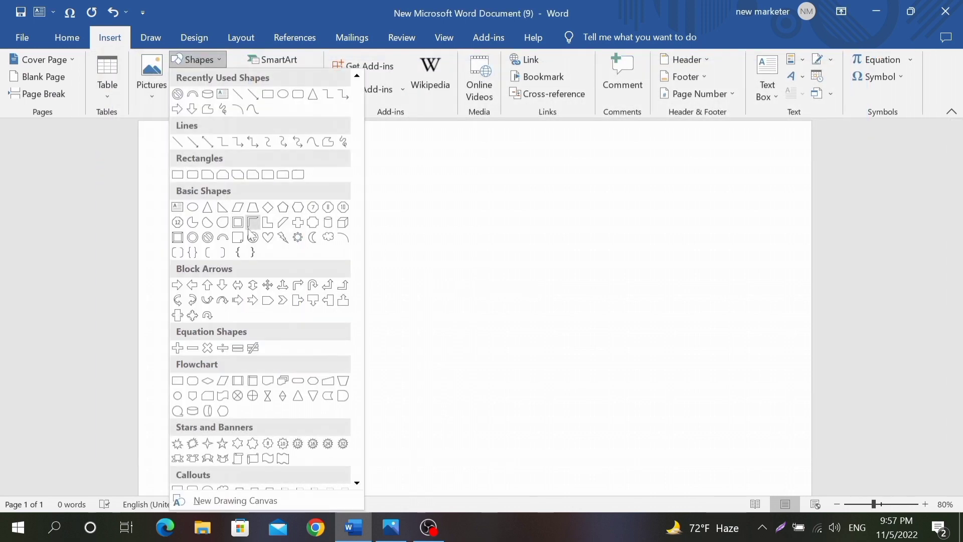
left_click(224, 238)
left_click_drag(314, 229, 419, 362)
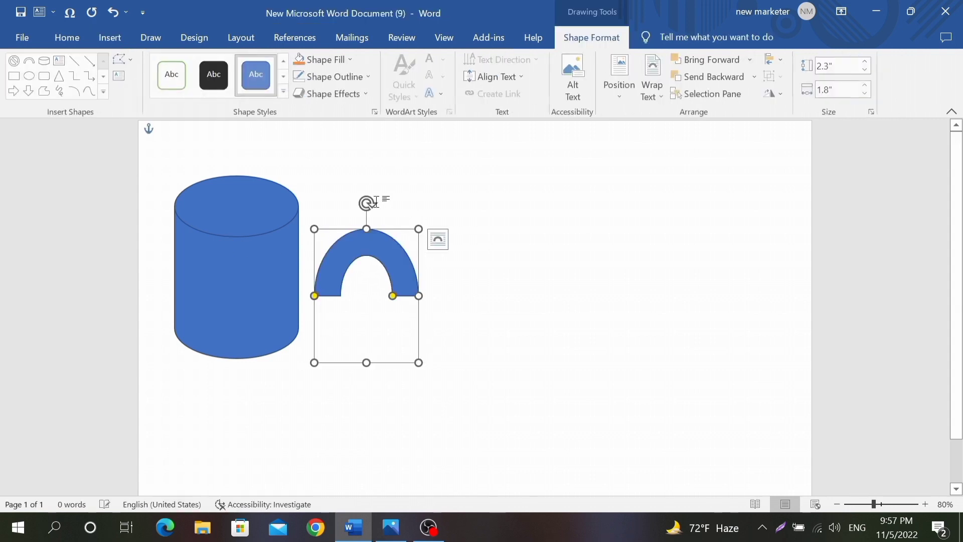
left_click_drag(367, 203, 394, 275)
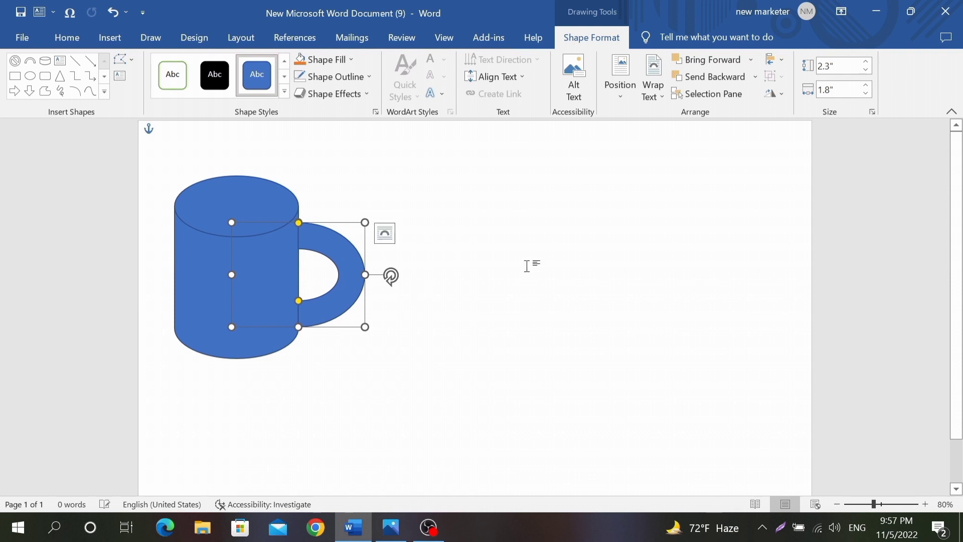
left_click(528, 265)
Step: Switch to the photo viewer to examine the finished mug examples in both screenshots, and return to the Word document
left_click(391, 527)
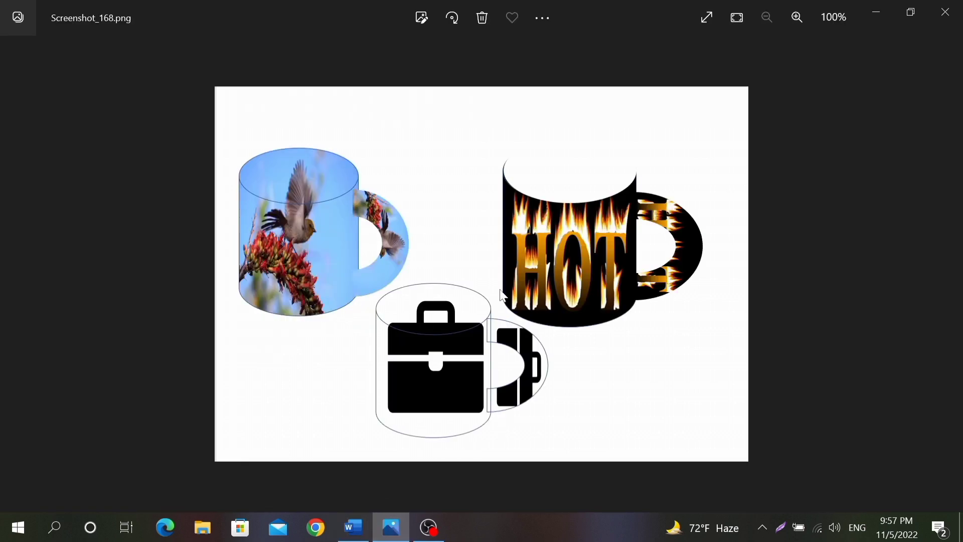
left_click(11, 280)
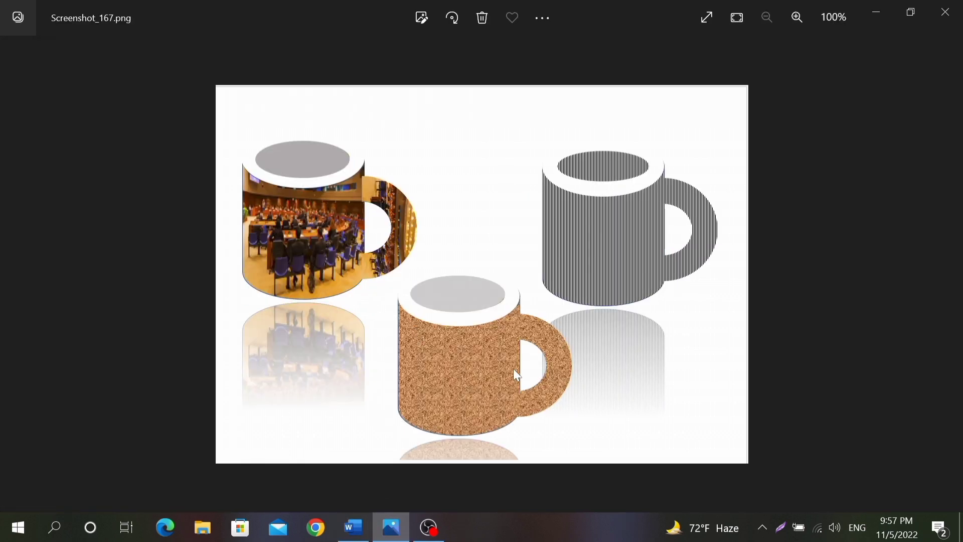
left_click(354, 526)
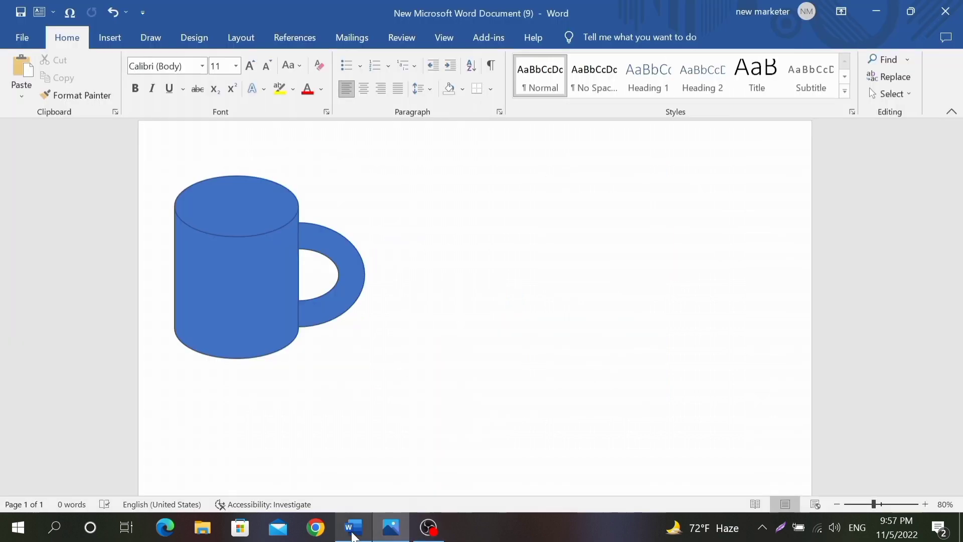
Step: Open the shape formatting for the mug's cylinder body and switch its fill to a picture or texture fill
left_click(245, 271)
right_click(245, 271)
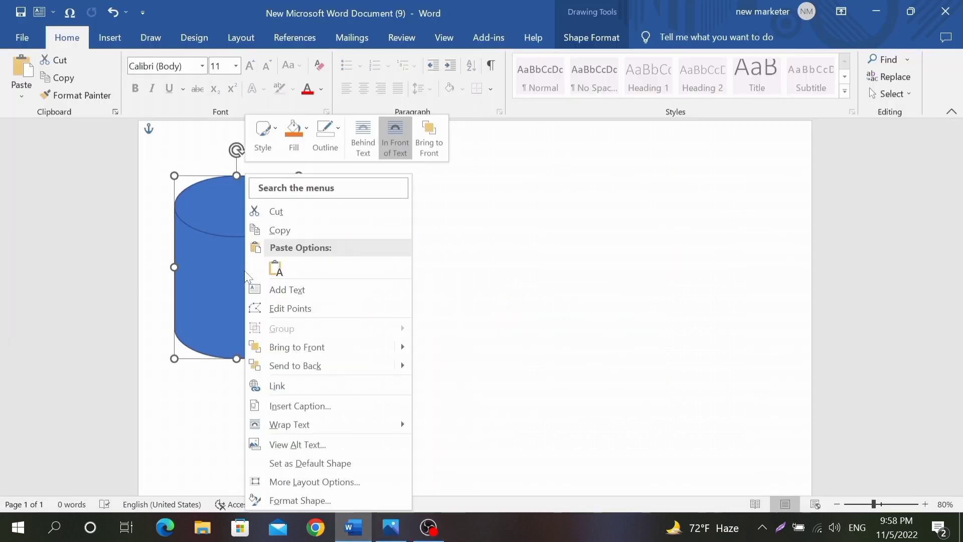
left_click(256, 501)
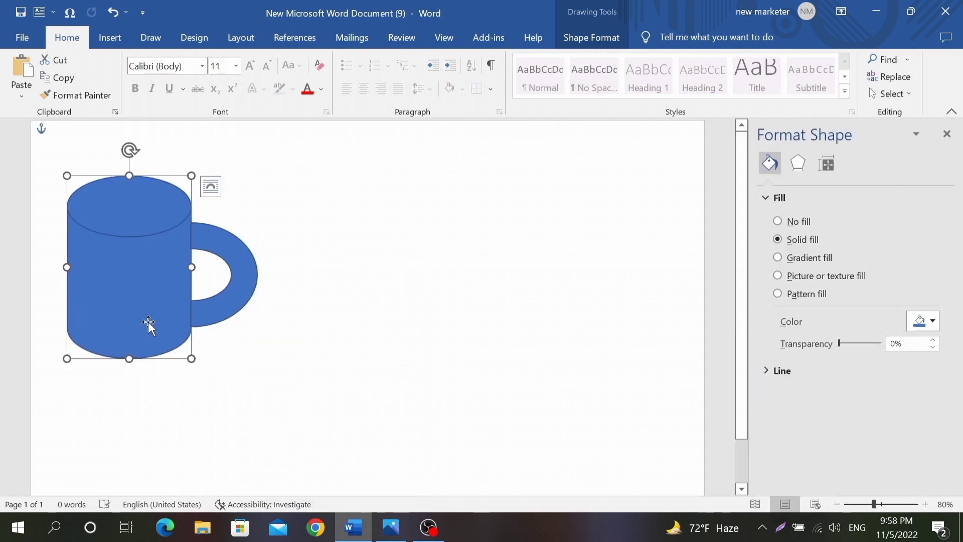
left_click(798, 223)
left_click(796, 239)
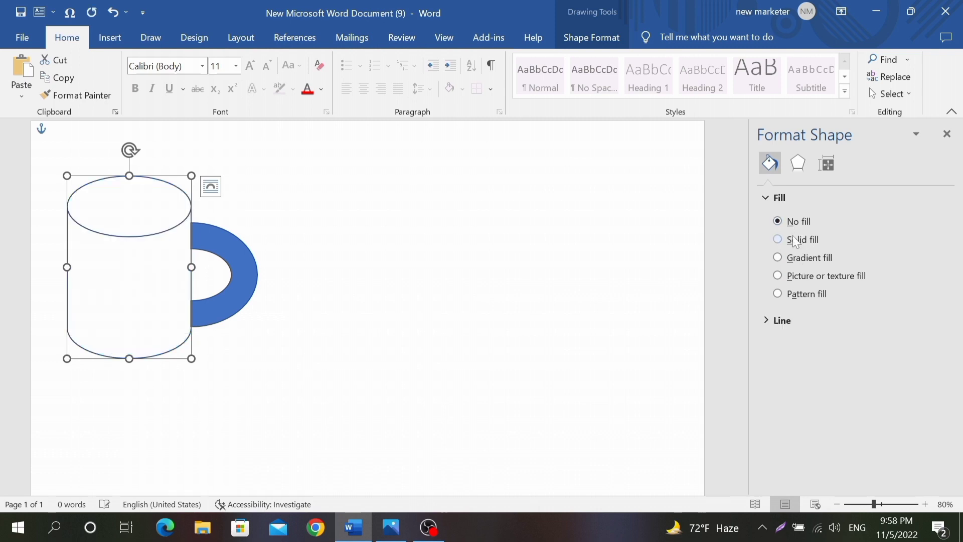
left_click(794, 265)
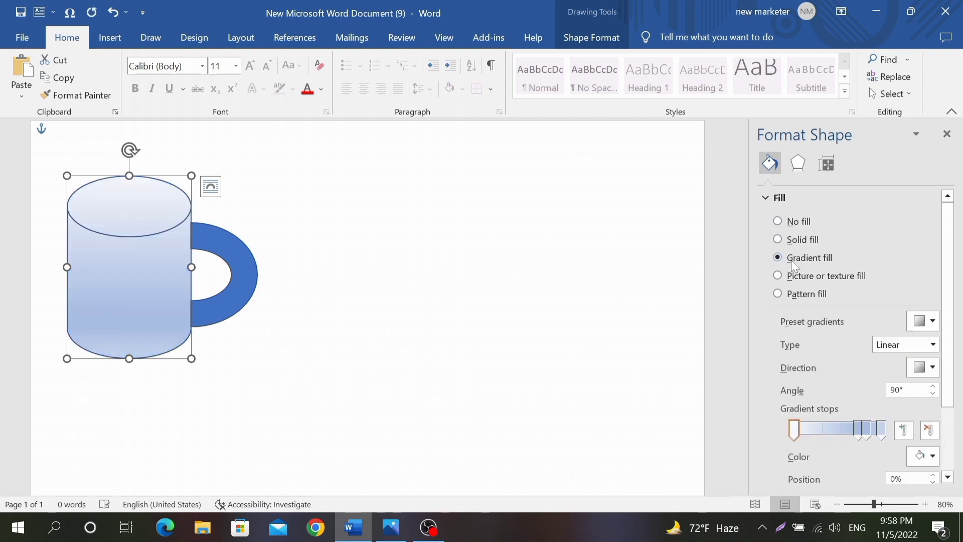
left_click(790, 289)
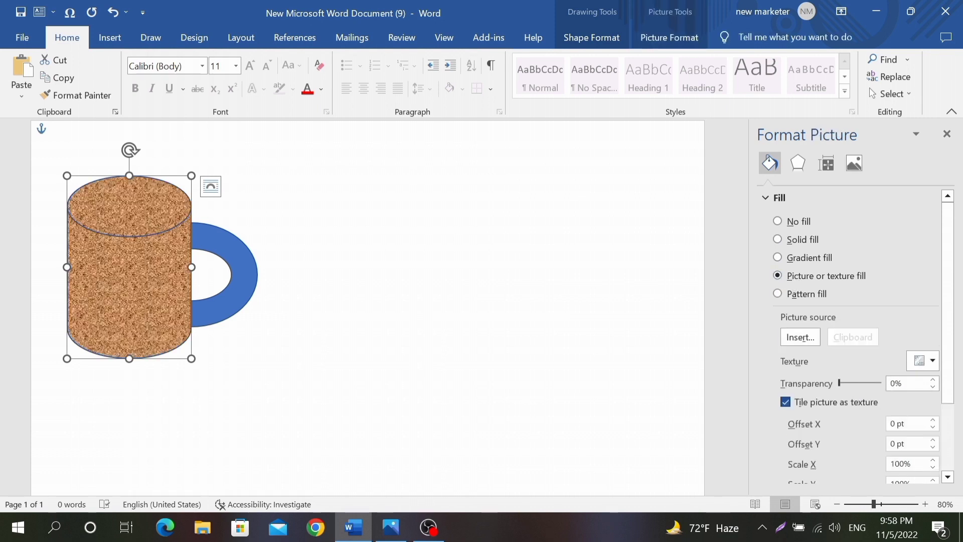
Step: Try the dark purple texture on the mug's cylinder body
left_click(926, 360)
scroll(775, 261, "down", 1)
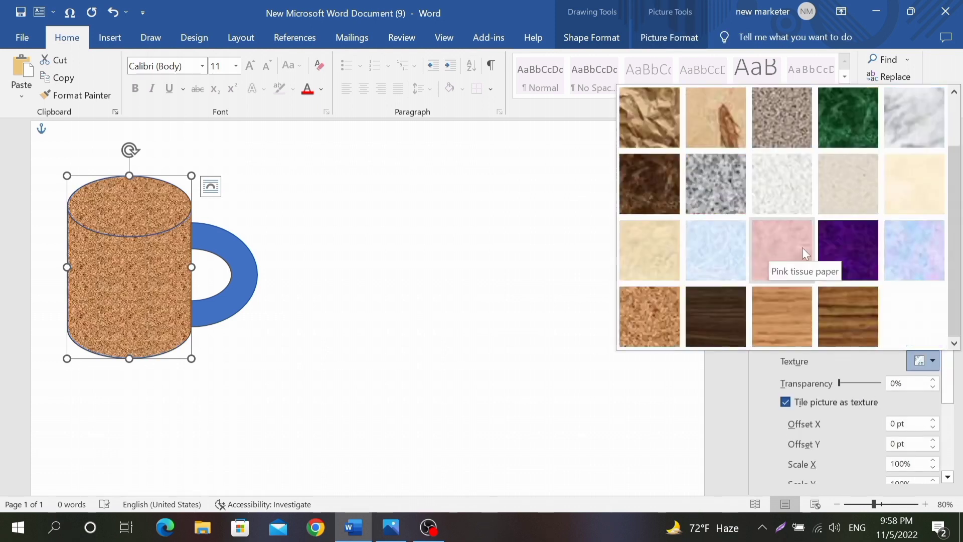
left_click(845, 249)
Step: Apply the brown cork texture to the mug's cylinder body
left_click(926, 361)
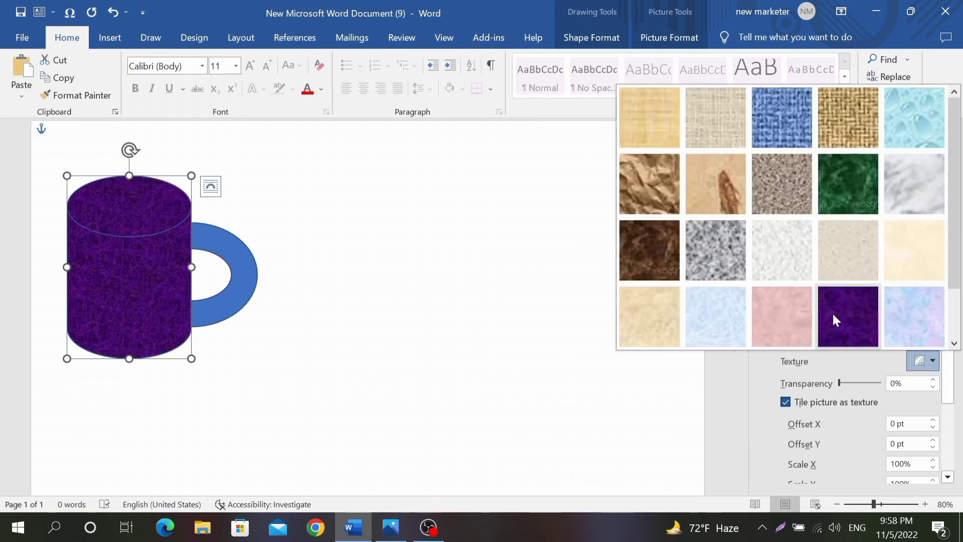
scroll(823, 309, "down", 1)
left_click(650, 318)
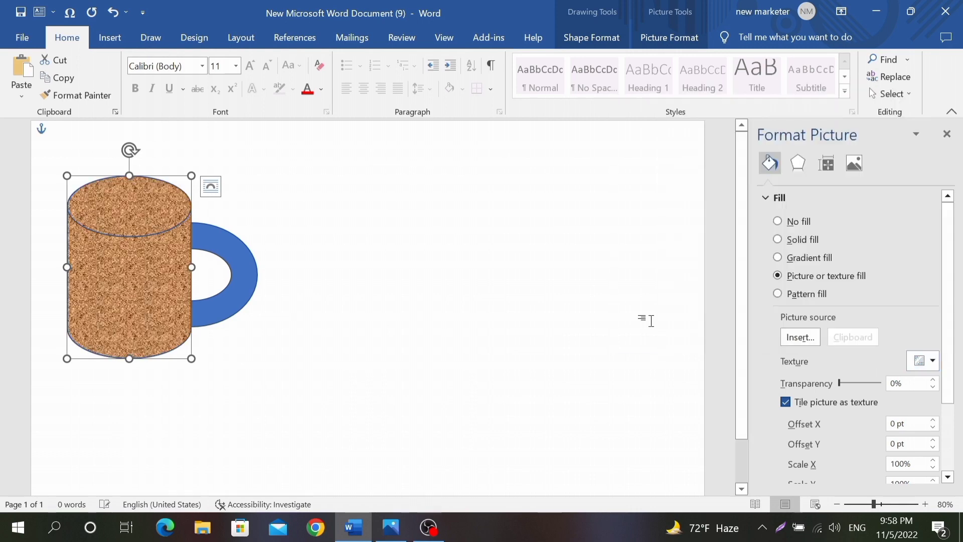
Step: Give the mug's handle a picture or texture fill with the same cork texture as the body
left_click(234, 298)
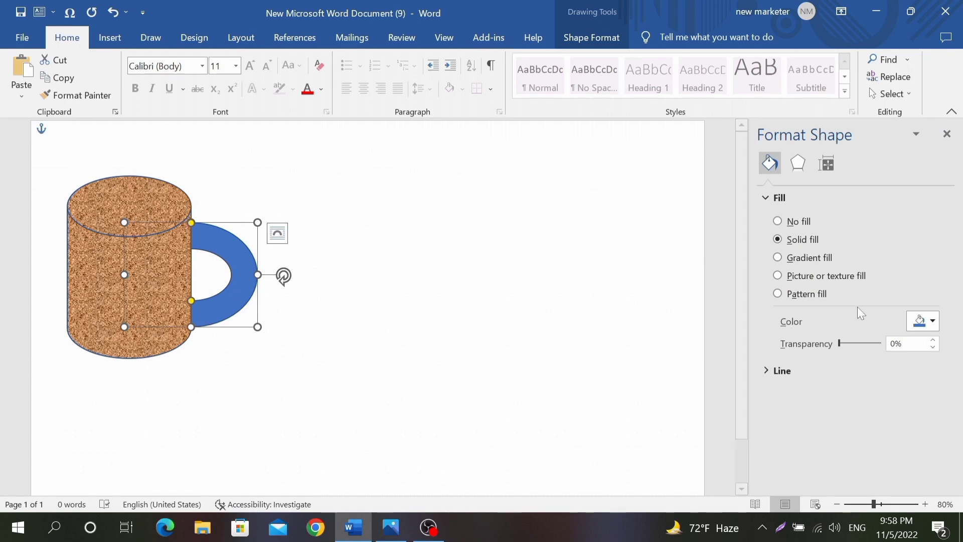
left_click(822, 276)
left_click(617, 291)
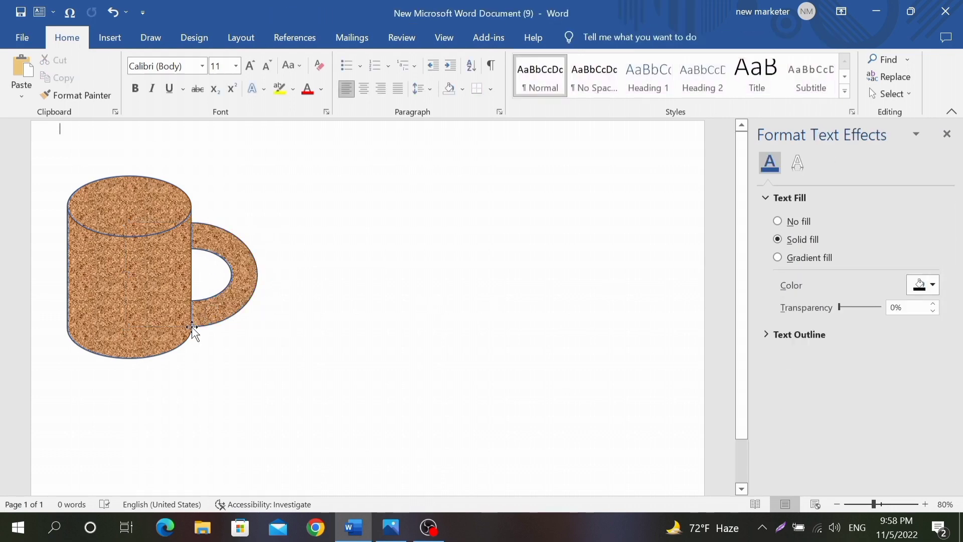
Step: Remove the outline from the mug's handle and nudge the handle slightly so it sits against the body
left_click(236, 295)
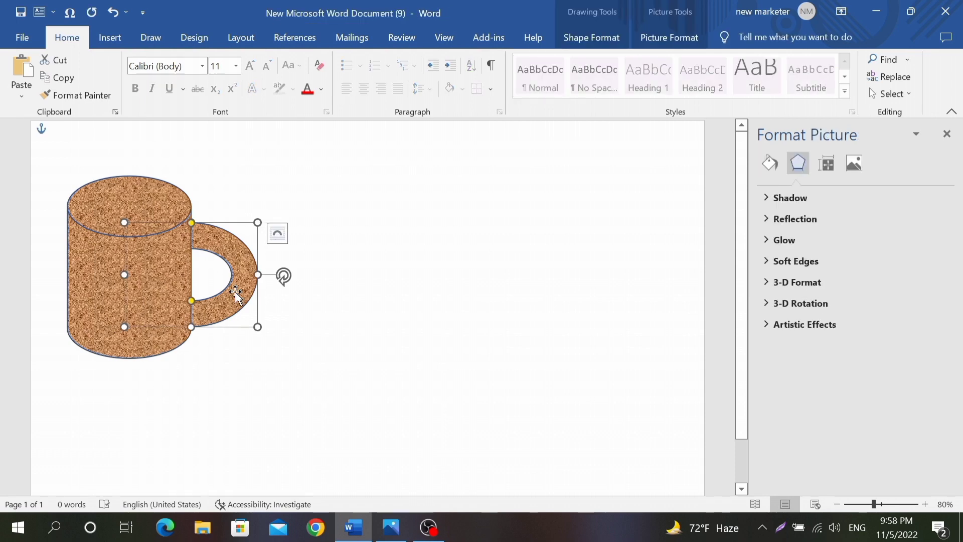
left_click(596, 38)
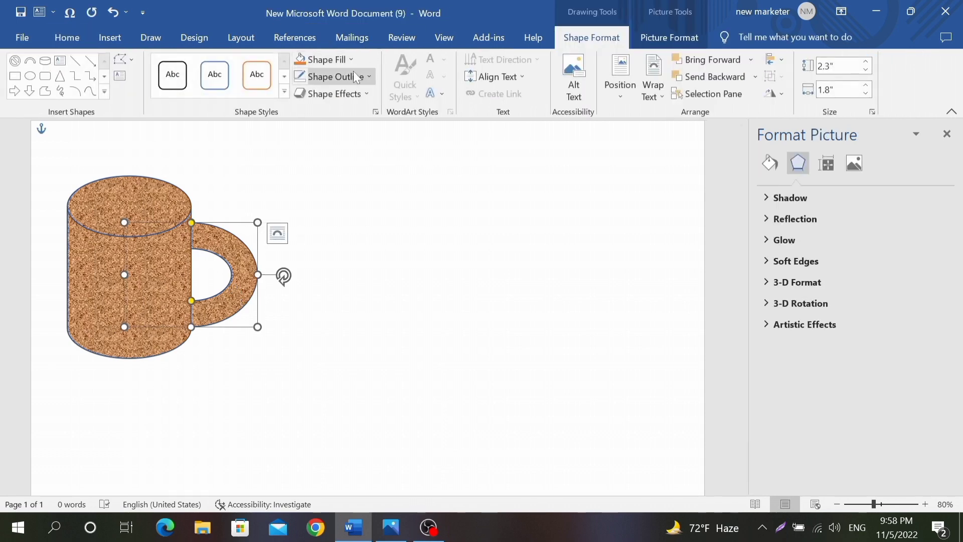
left_click(356, 78)
left_click(333, 211)
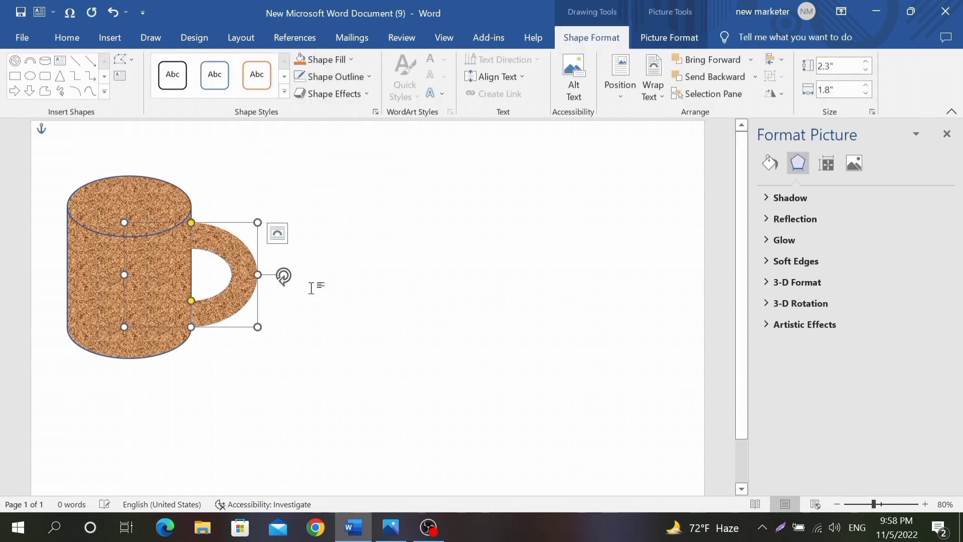
left_click_drag(237, 297, 236, 300)
left_click(456, 254)
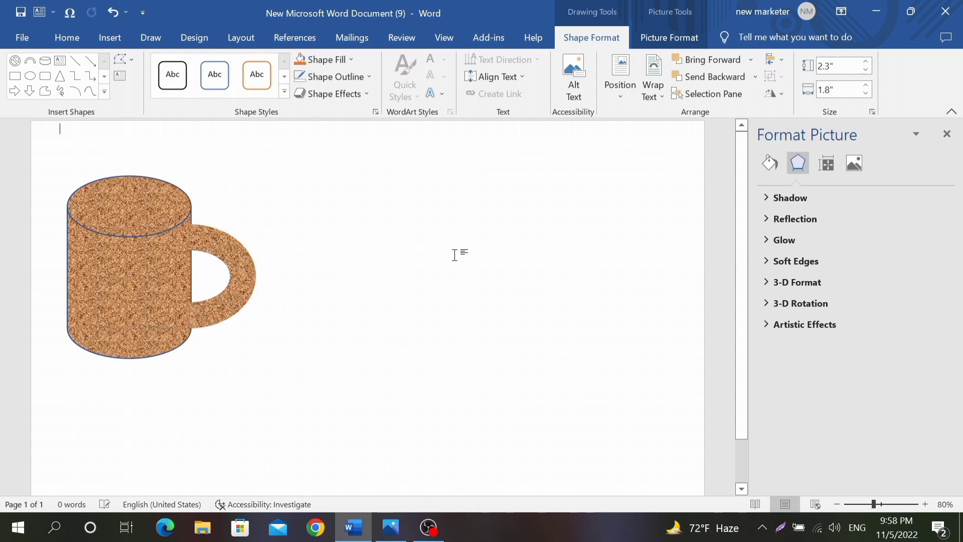
Step: Check the example mugs, and draw a hollow circle about 1.06" high and 2.19" wide over the cylinder's top as the rim
left_click(391, 527)
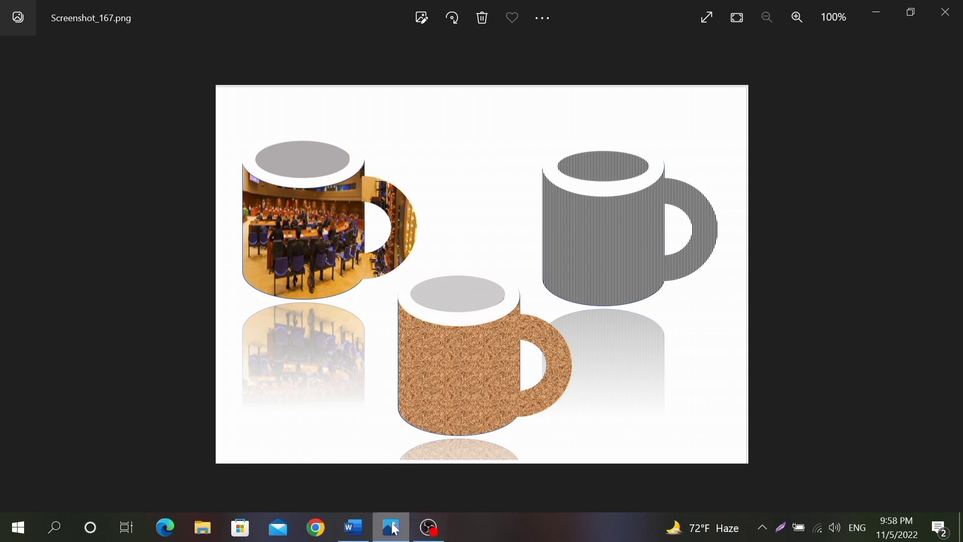
left_click(353, 527)
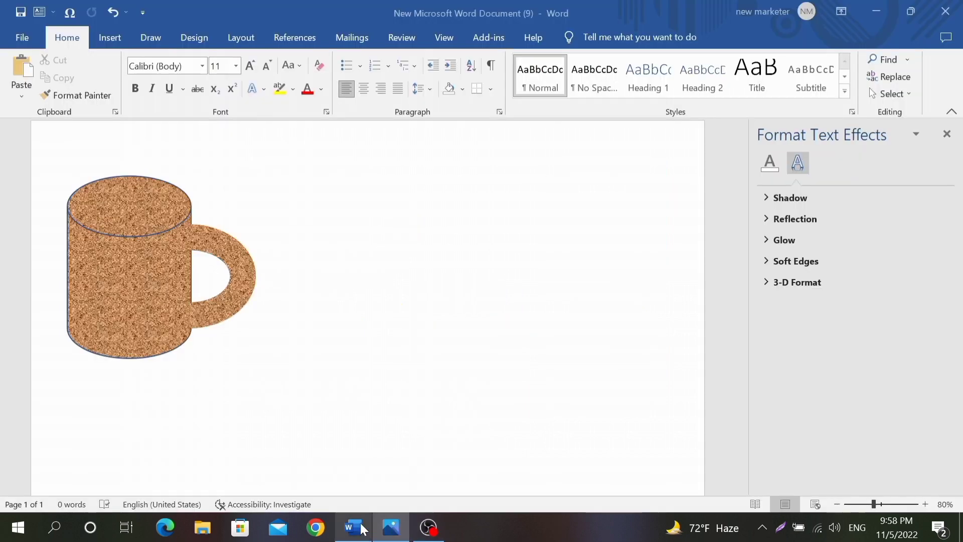
left_click(110, 37)
left_click(226, 61)
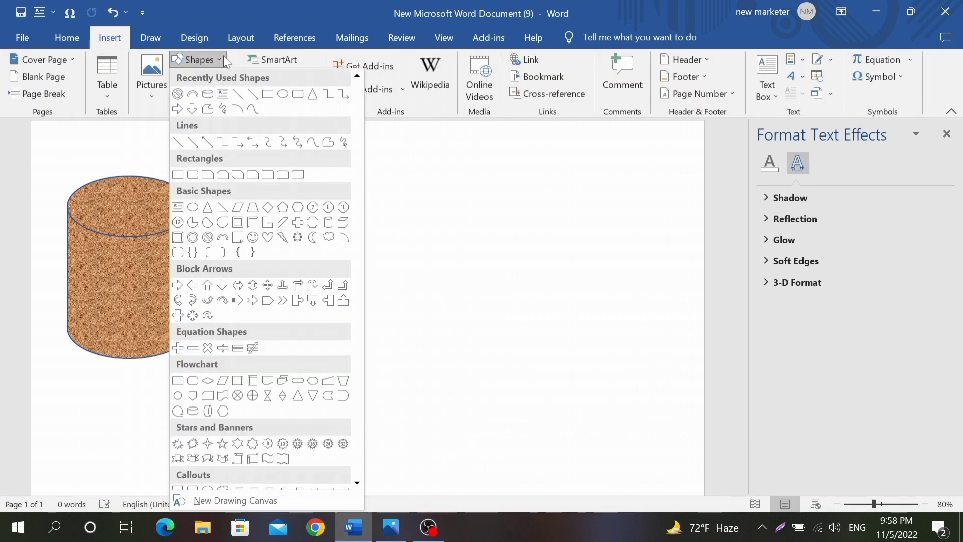
left_click(193, 237)
left_click_drag(73, 178, 195, 238)
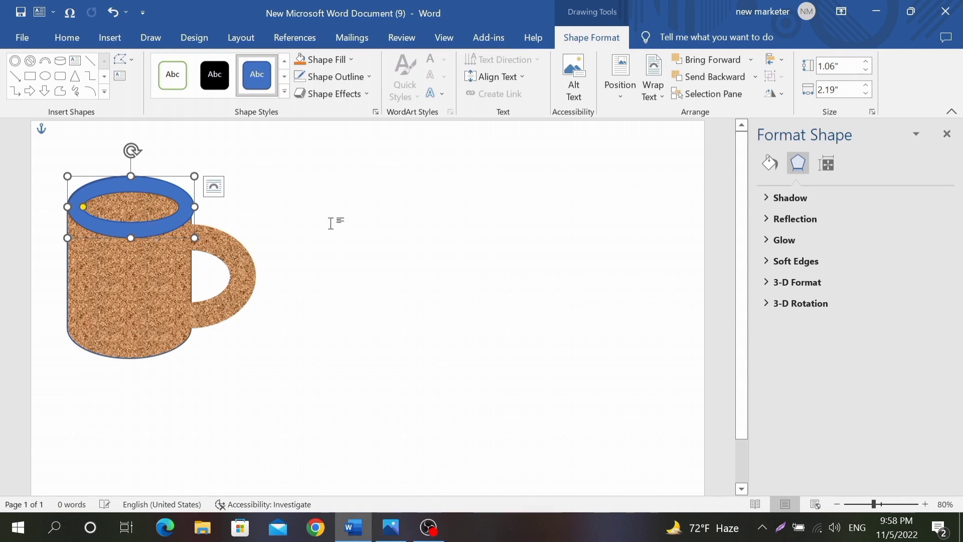
left_click(341, 224)
Step: Give the rim ring a white fill with no outline and stretch its upper edge to a height of about 1.18"
left_click(182, 222)
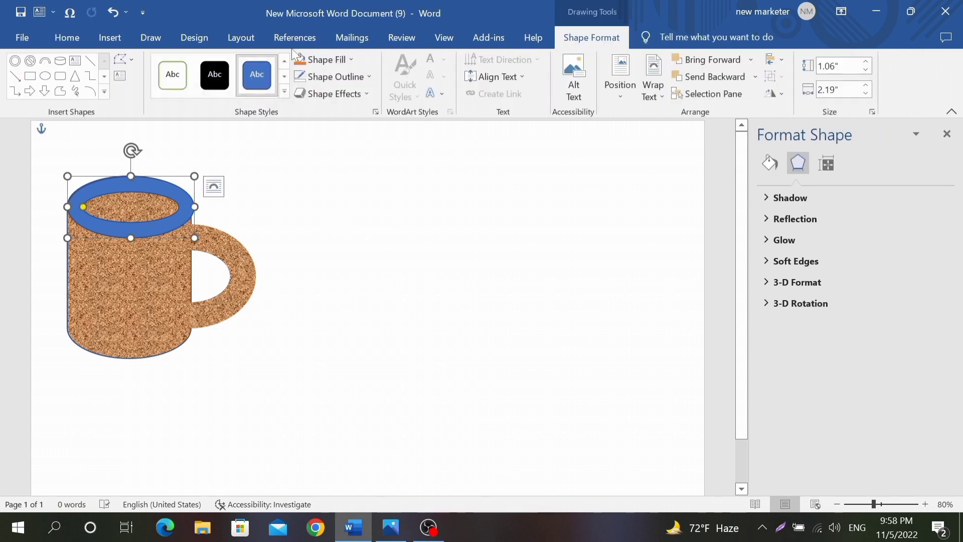
left_click(326, 60)
left_click(299, 93)
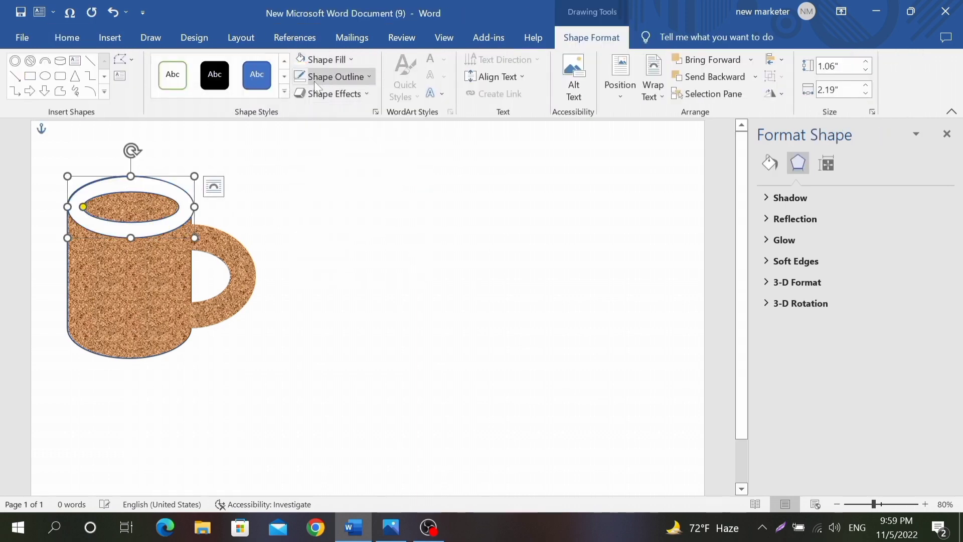
left_click(334, 77)
left_click(329, 211)
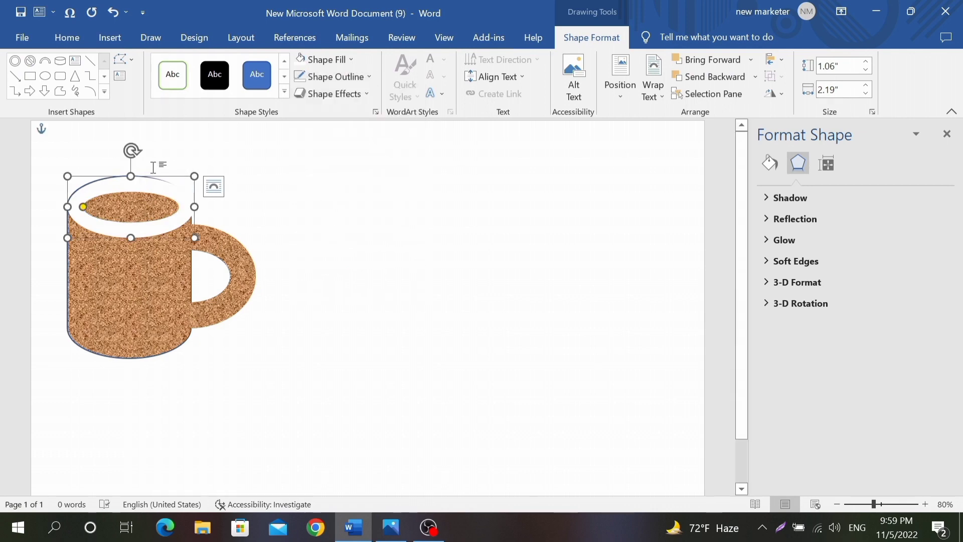
left_click_drag(135, 176, 129, 167)
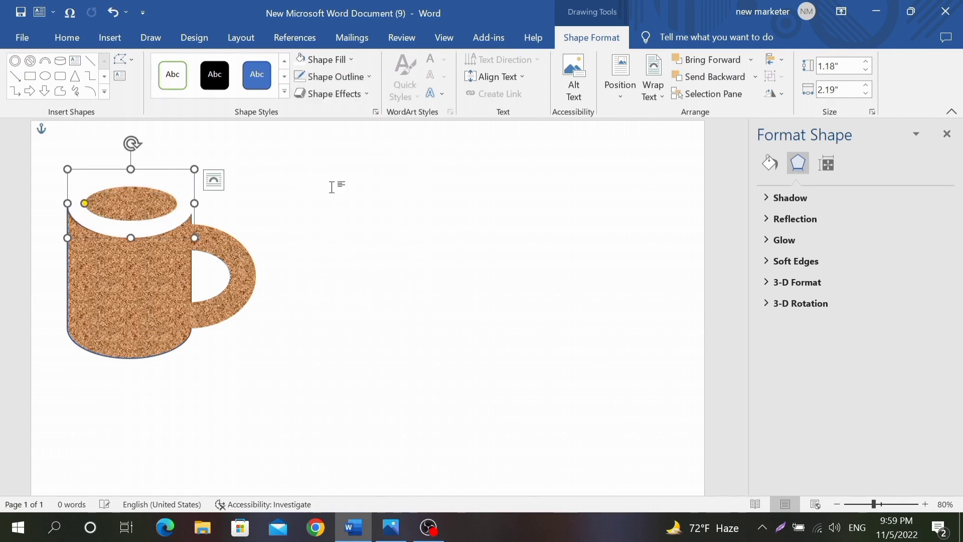
left_click(664, 171)
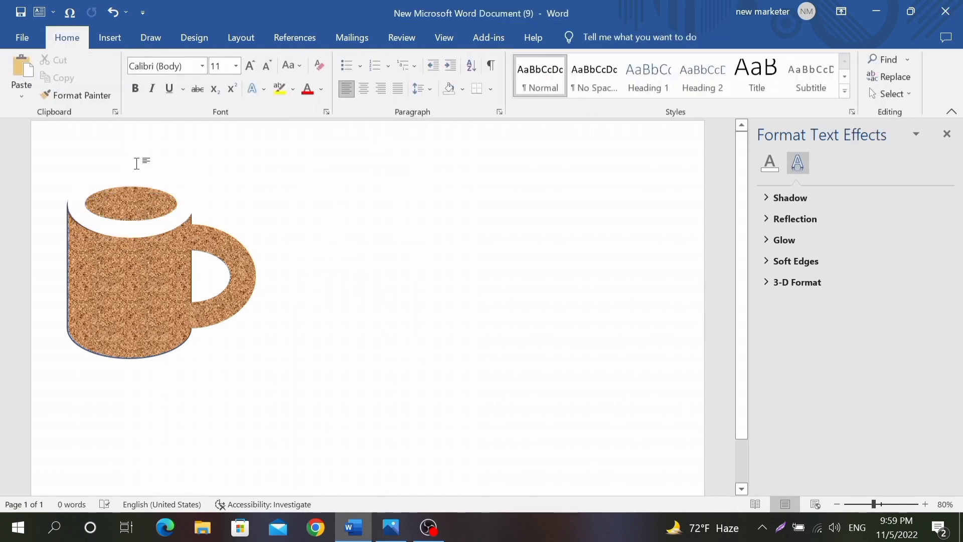
Step: Draw an oval about 0.67" high and 1.68" wide over the mug's opening inside the white rim
left_click(110, 37)
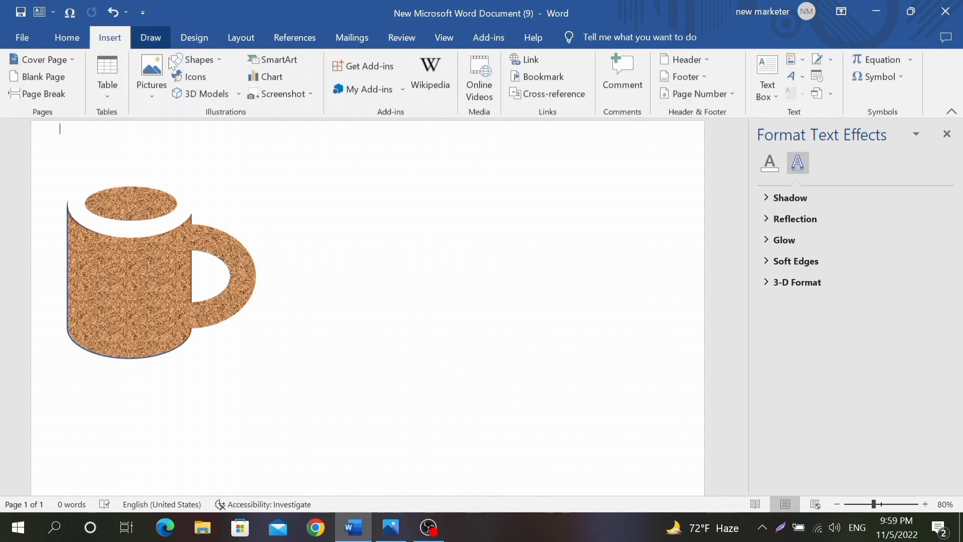
left_click(193, 59)
left_click(296, 97)
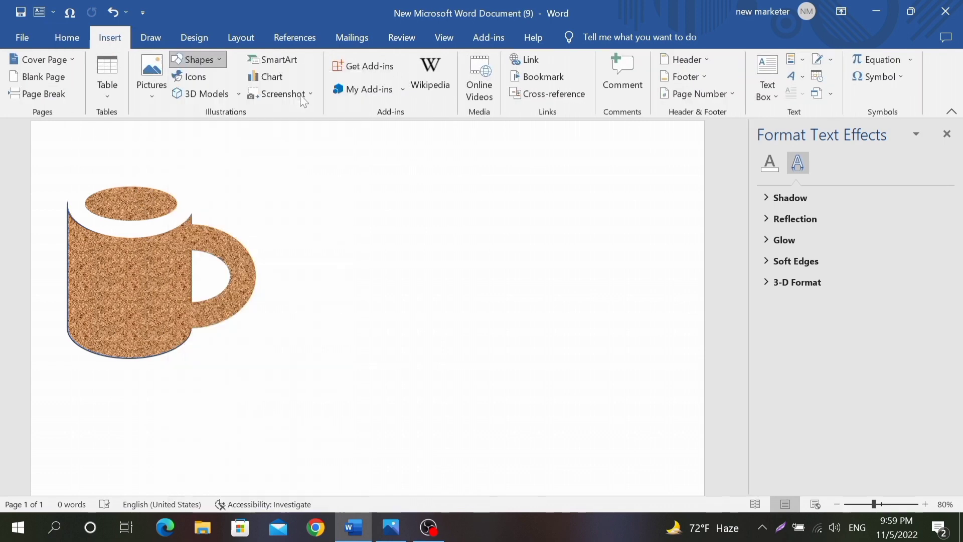
left_click_drag(77, 181, 131, 209)
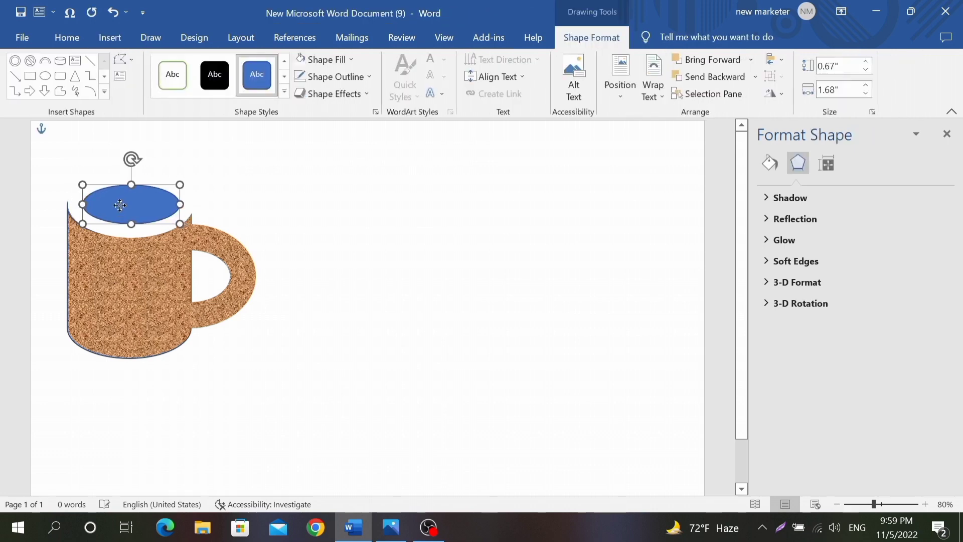
Step: Fill the oval in the mug's opening with a dark gray theme color and remove its outline
left_click(324, 60)
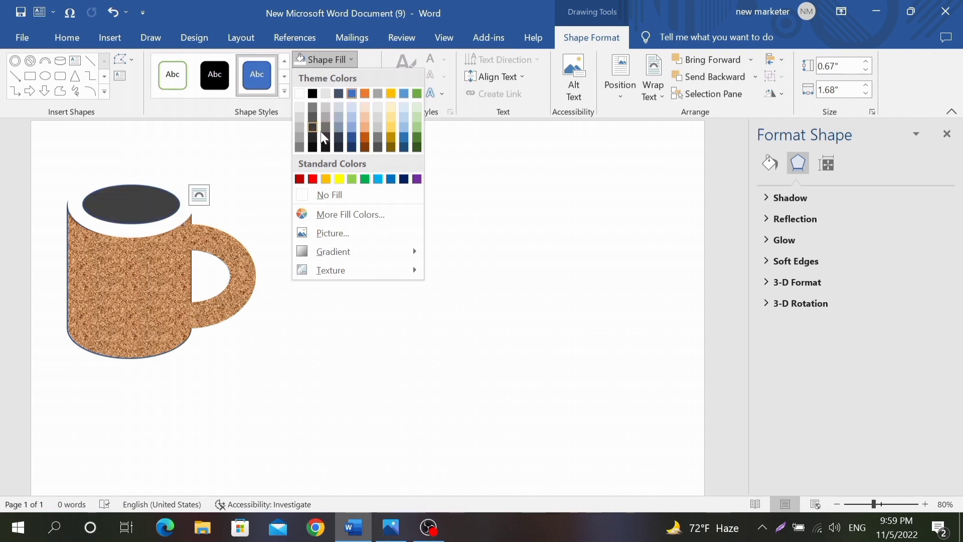
left_click(324, 138)
left_click(338, 77)
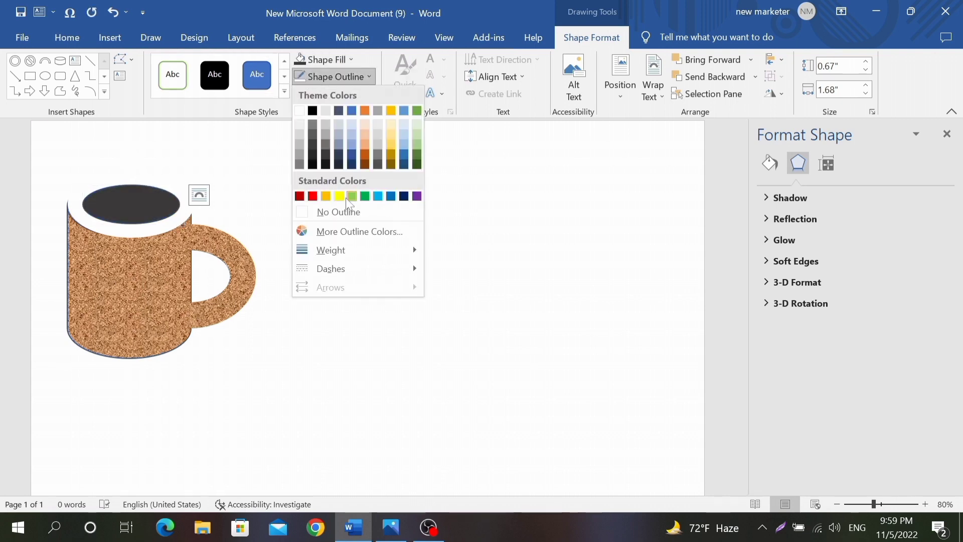
left_click(352, 211)
left_click(354, 233)
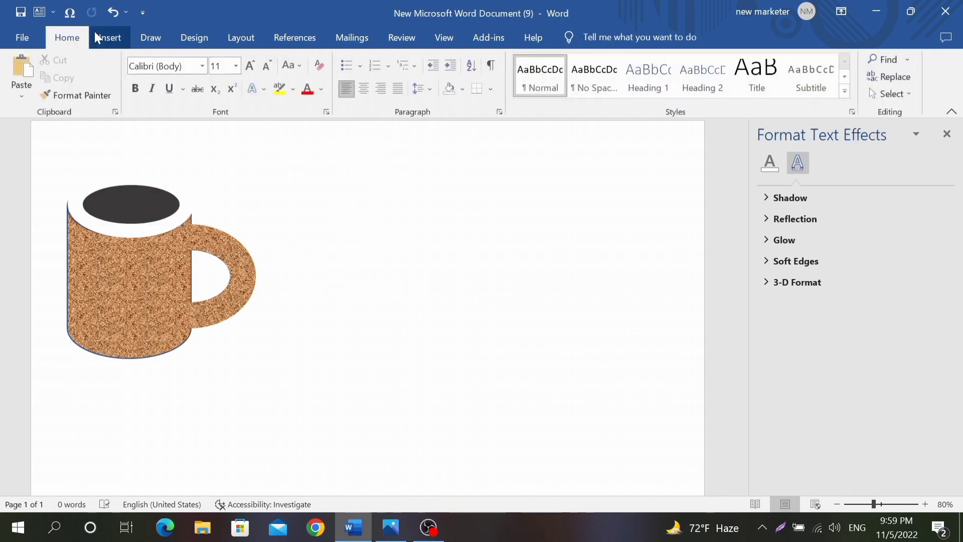
Step: Check the example mugs, and draw a cylinder about 3.51" high and 2.21" wide beside the cork mug as the second mug's body
left_click(391, 527)
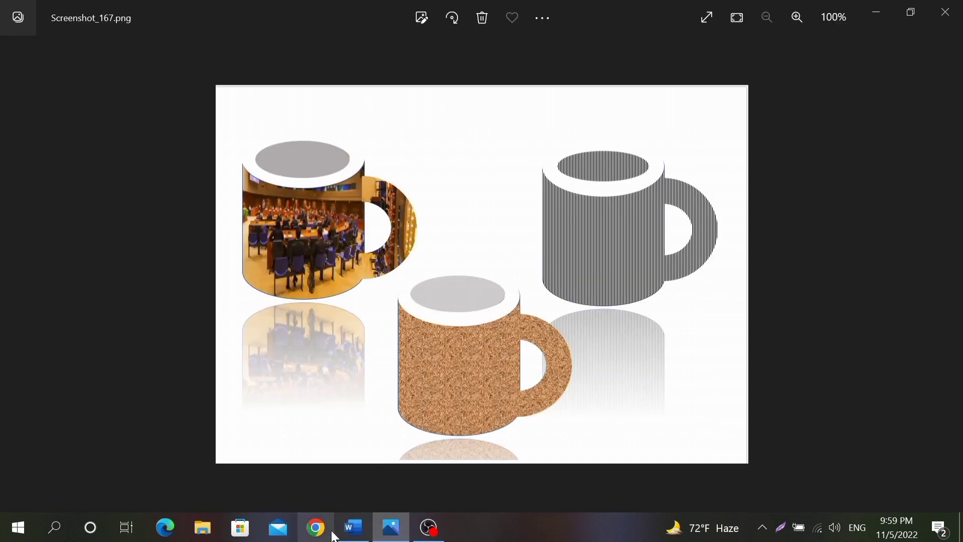
left_click(354, 527)
left_click(118, 41)
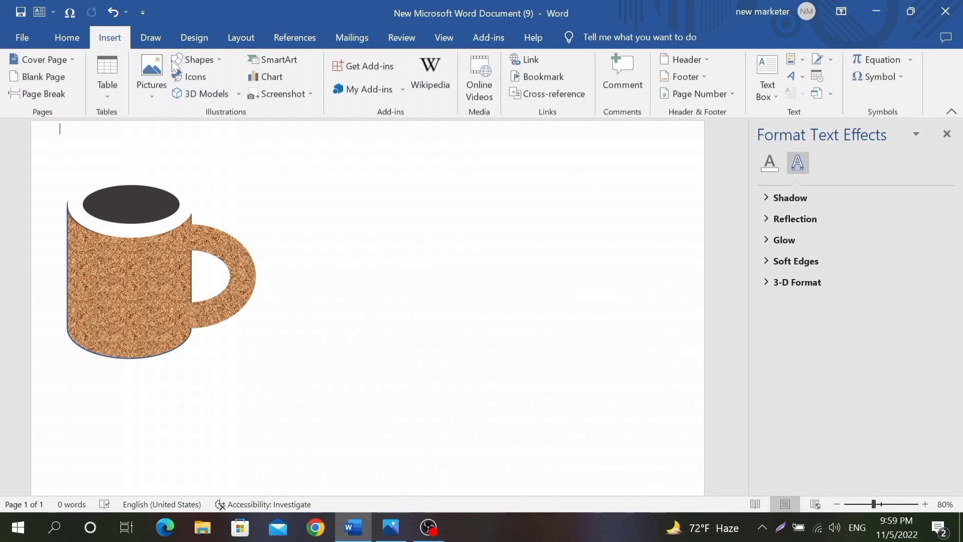
left_click(210, 62)
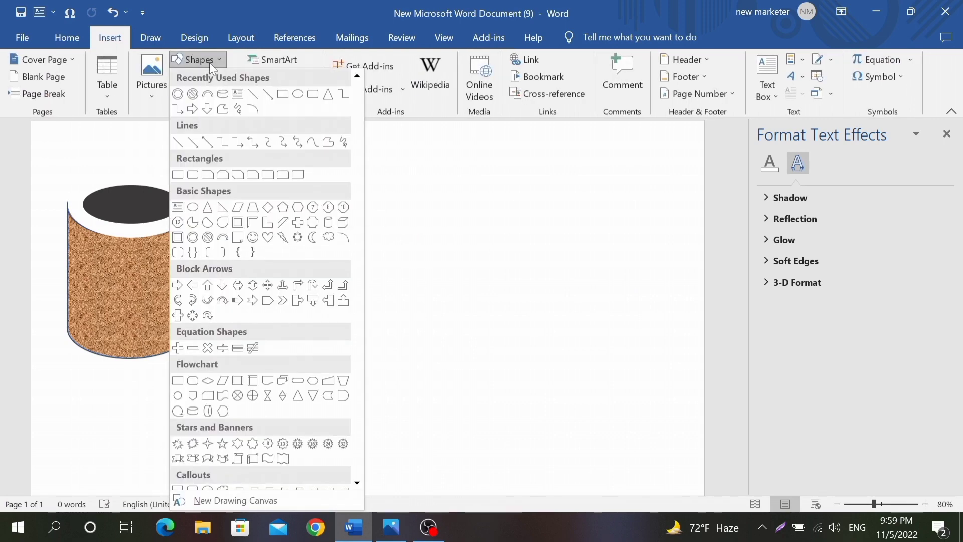
left_click(189, 414)
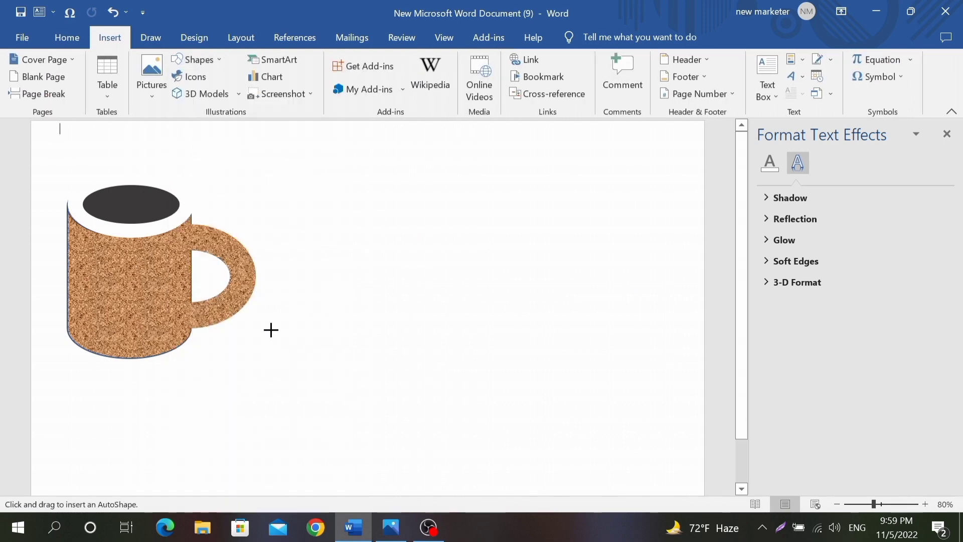
left_click_drag(395, 189, 523, 393)
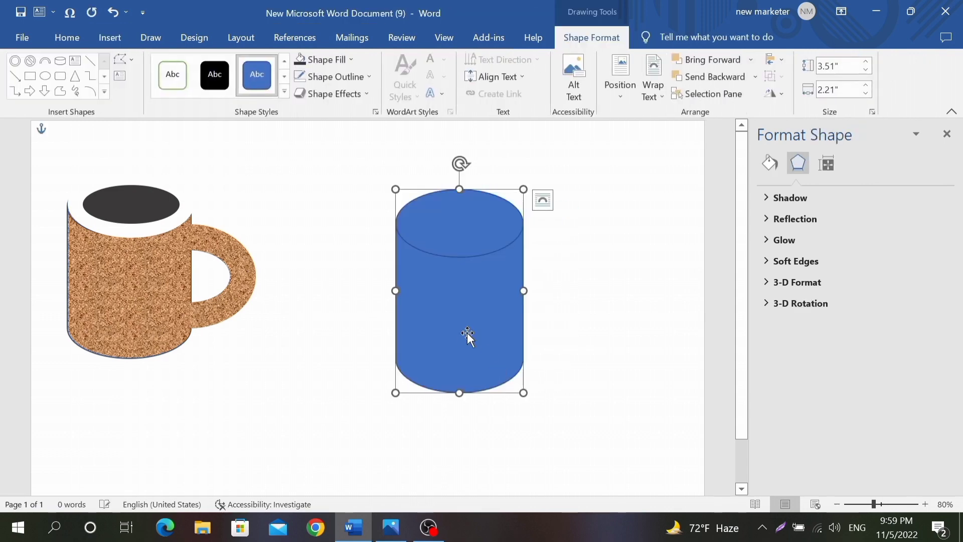
left_click_drag(467, 333, 375, 312)
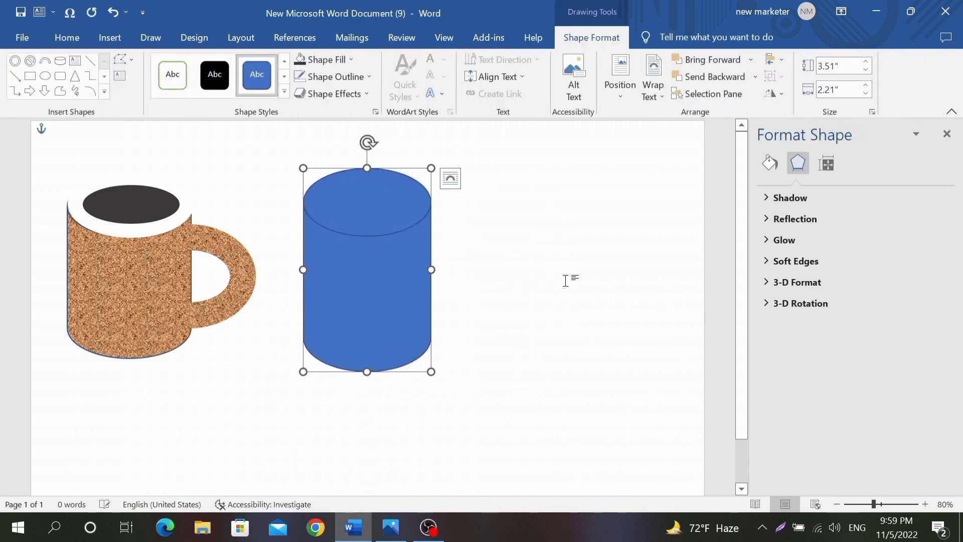
left_click(565, 280)
Step: Add a block arc about 2.03" high and 2.09" wide, without outline, rotated a quarter turn clockwise as the handle on the cylinder's right side
left_click(110, 38)
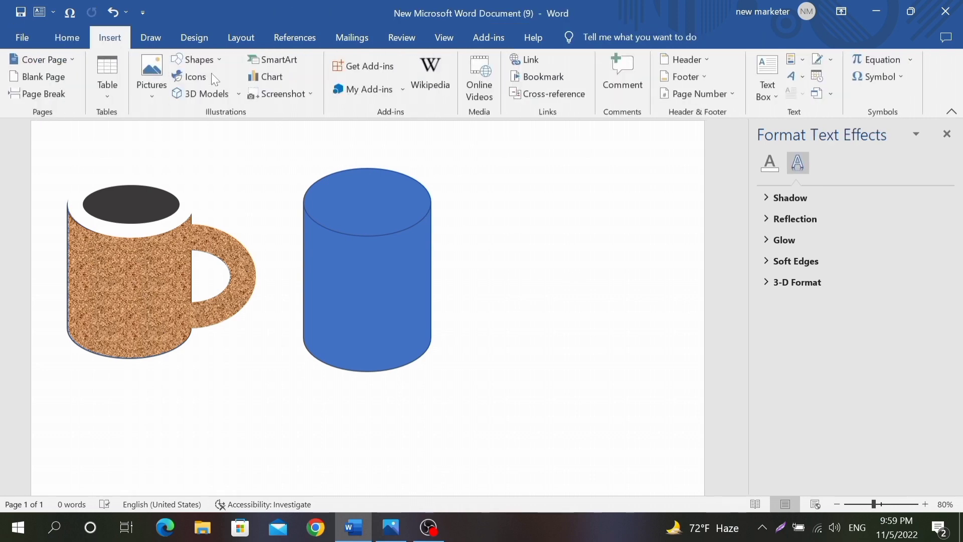
left_click(213, 62)
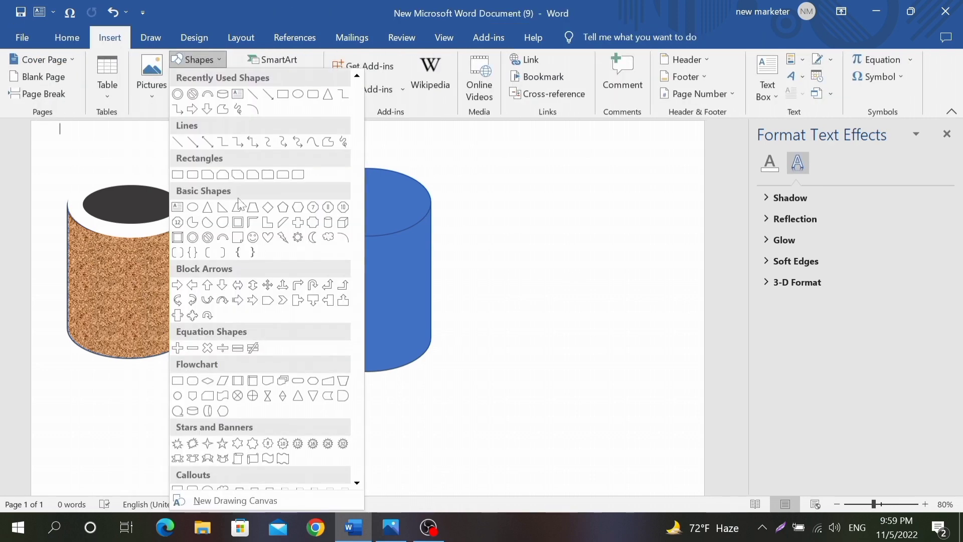
left_click(222, 238)
mouse_move(463, 238)
left_mouse_down()
mouse_move(527, 277)
mouse_move(530, 342)
mouse_move(583, 354)
mouse_move(583, 346)
mouse_move(583, 356)
left_mouse_up()
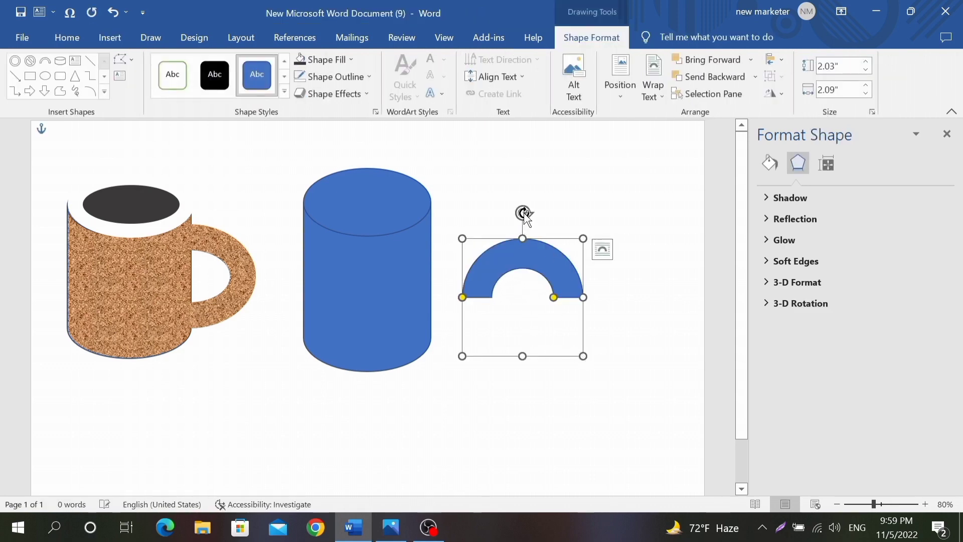
left_click_drag(523, 213, 466, 301)
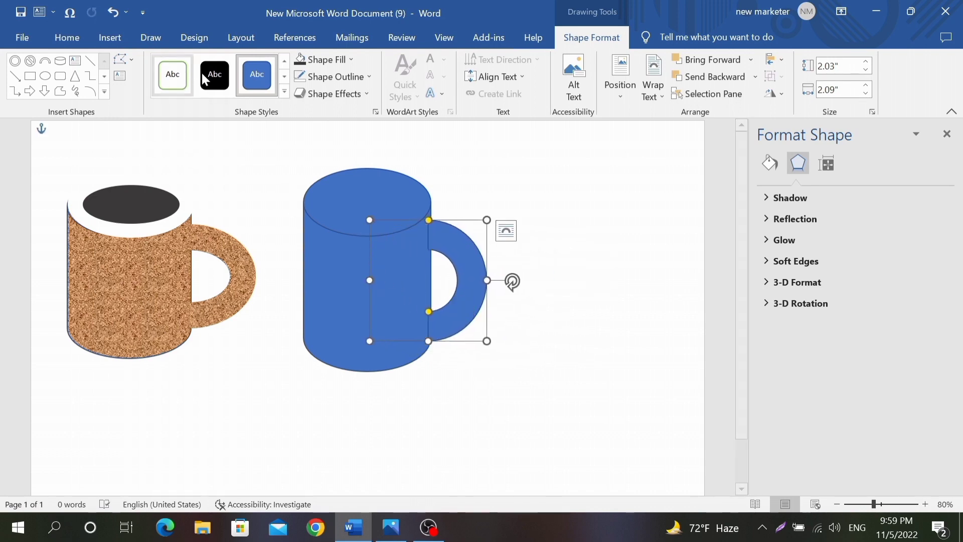
left_click(344, 77)
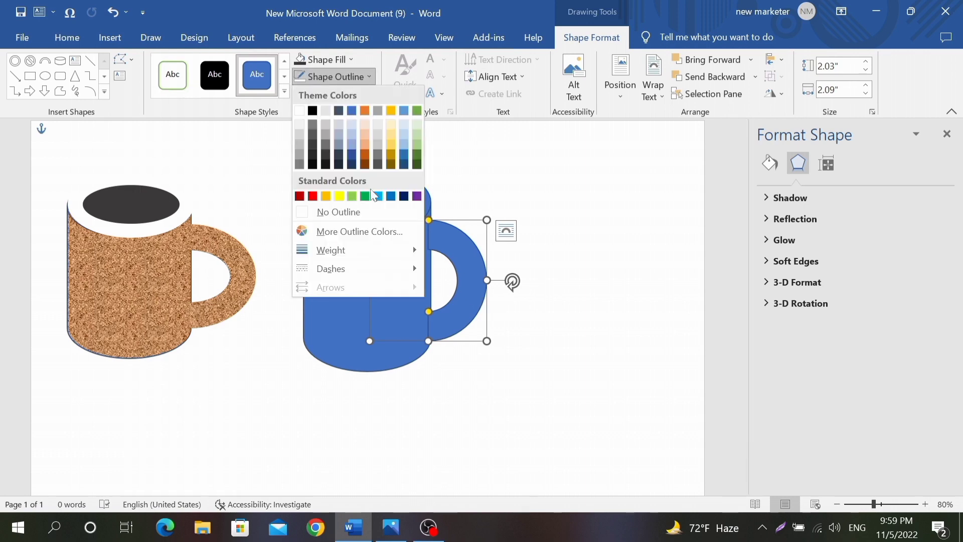
left_click(369, 210)
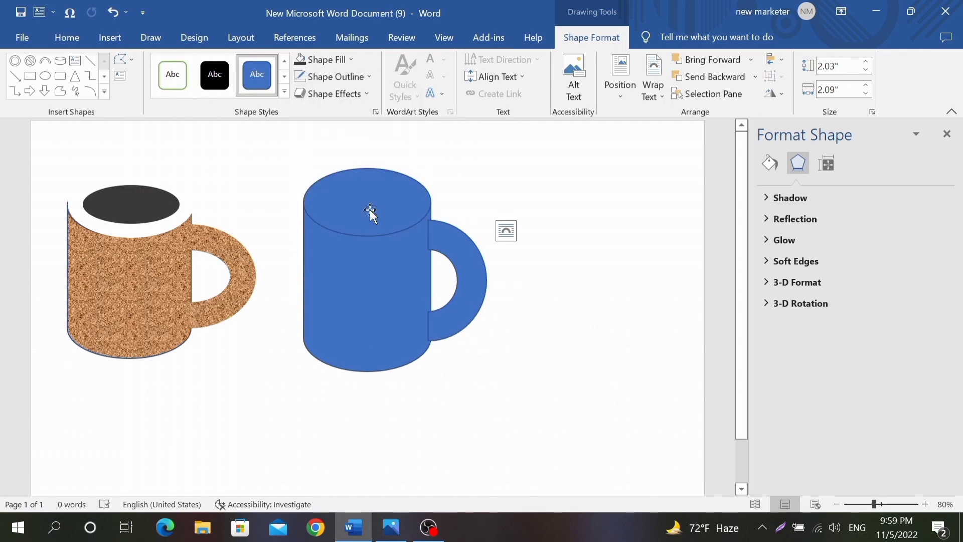
Step: Give the second mug's cylinder a pattern fill with thin, light vertical stripes
left_click(324, 309)
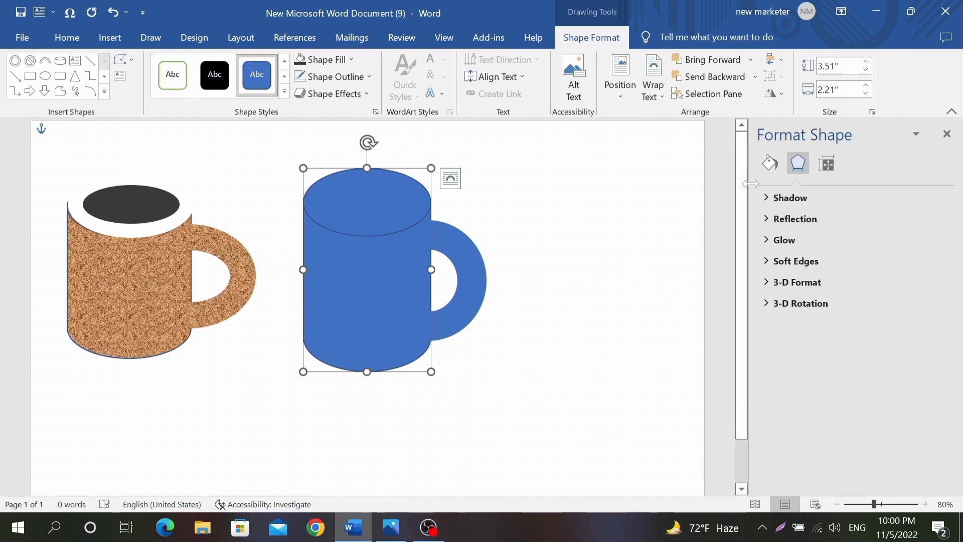
left_click(769, 163)
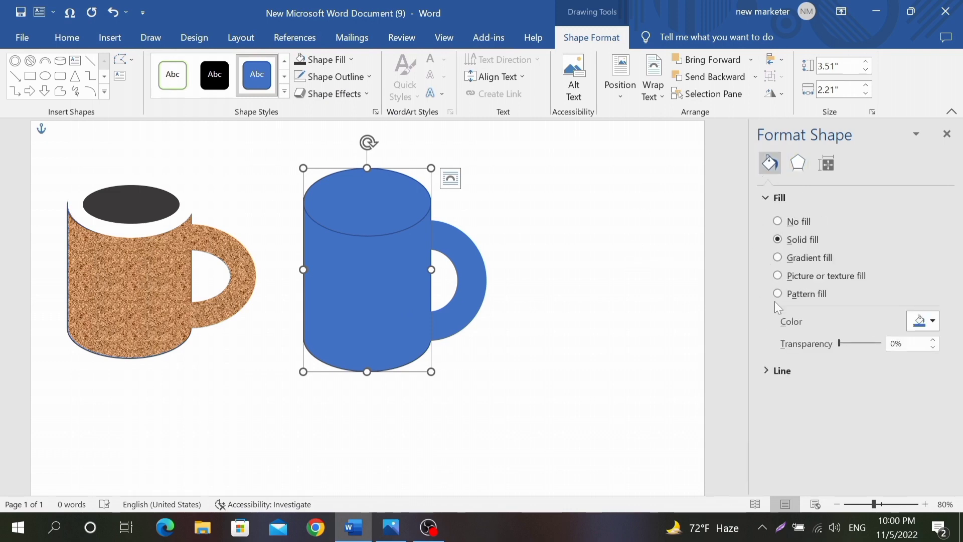
left_click(802, 295)
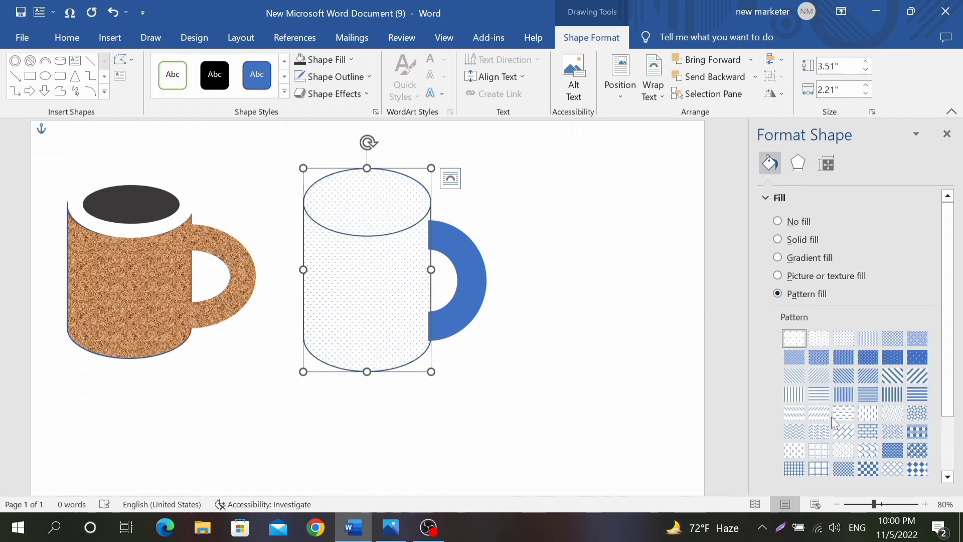
left_click(893, 400)
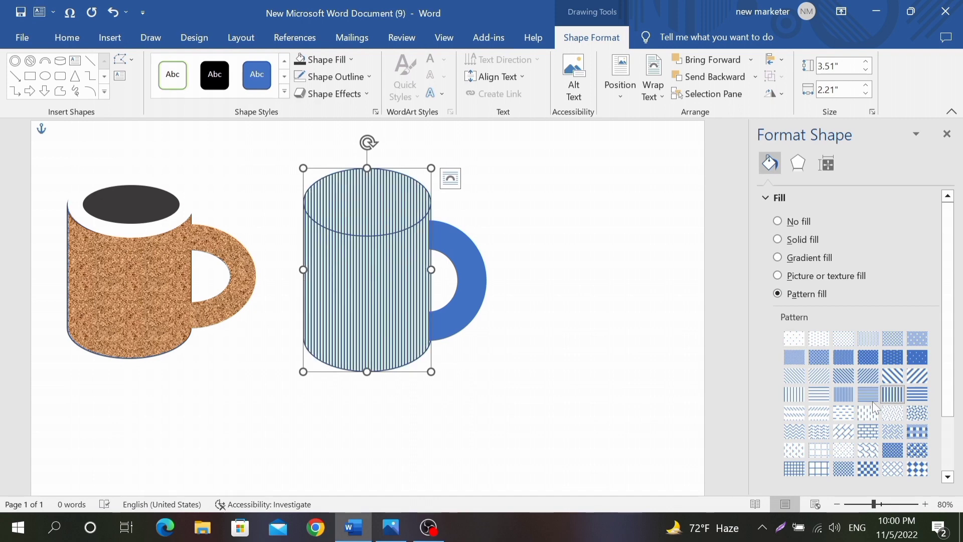
left_click(794, 396)
scroll(814, 406, "down", 3)
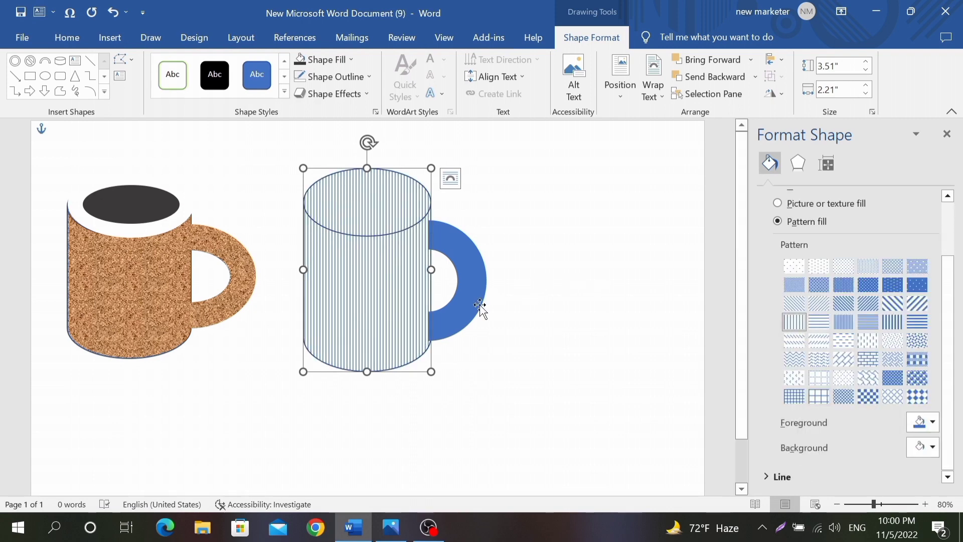
Step: Apply the same thin vertical stripe pattern fill to the second mug's handle
left_click(477, 307)
left_click(808, 294)
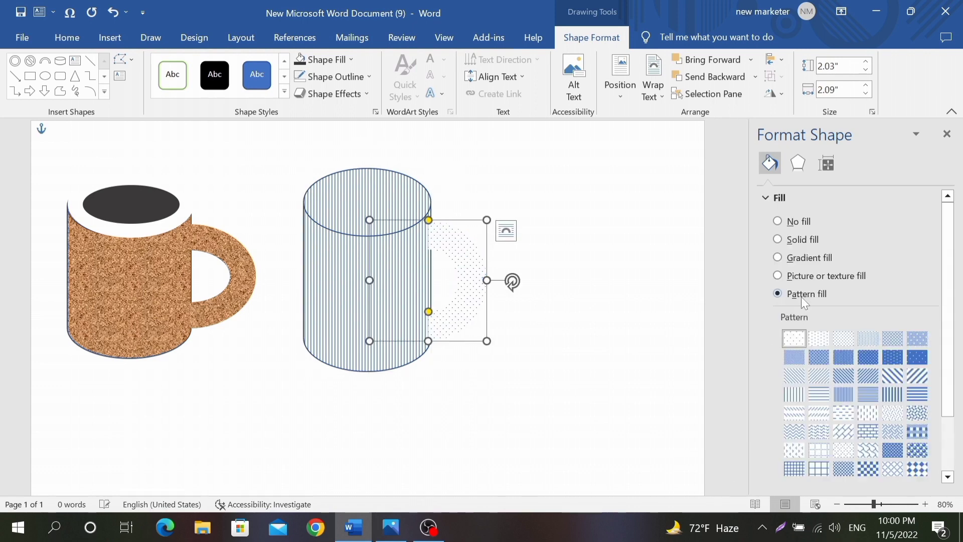
left_click(801, 398)
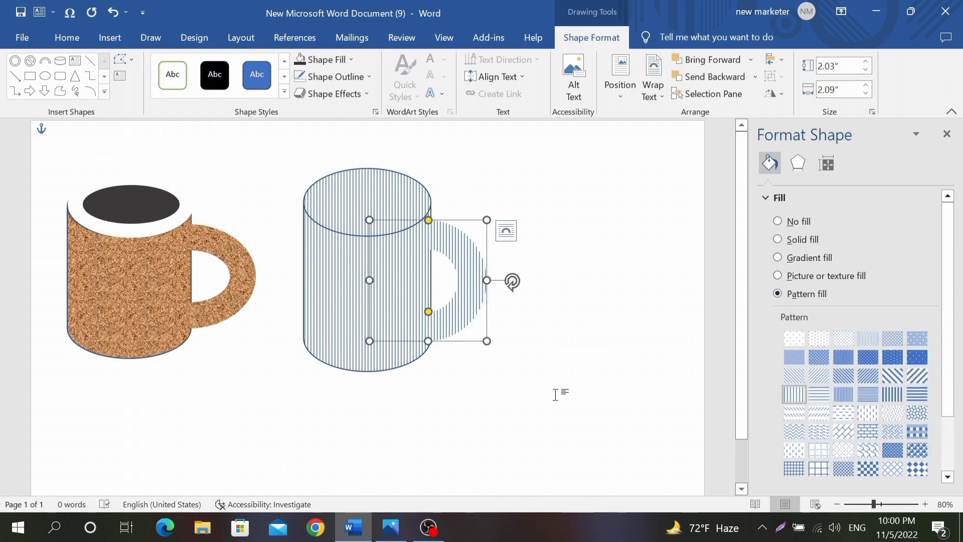
left_click(534, 405)
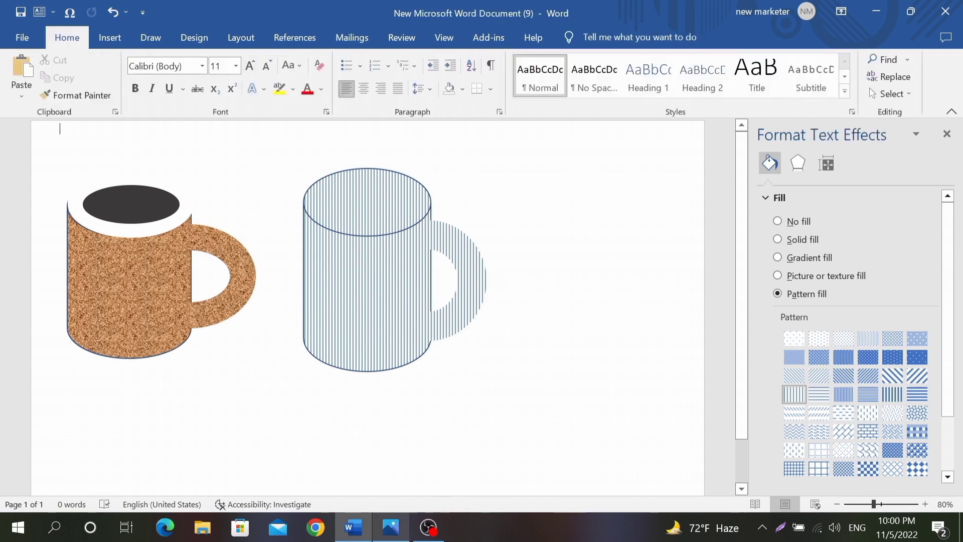
Step: Check the example mugs, and fit a hollow circle about 1.26" high and 2.36" wide over the striped cylinder's top as the rim
key("alt+Tab")
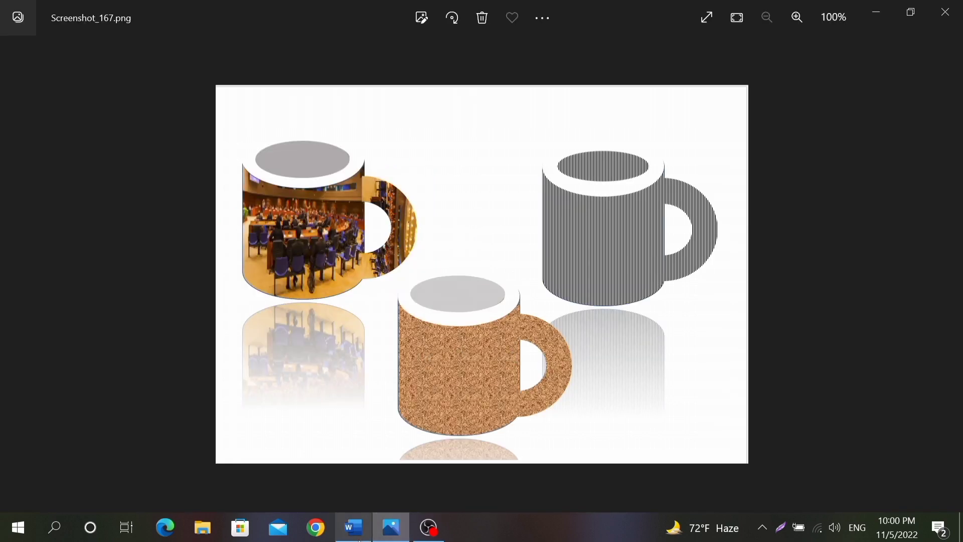
left_click(376, 539)
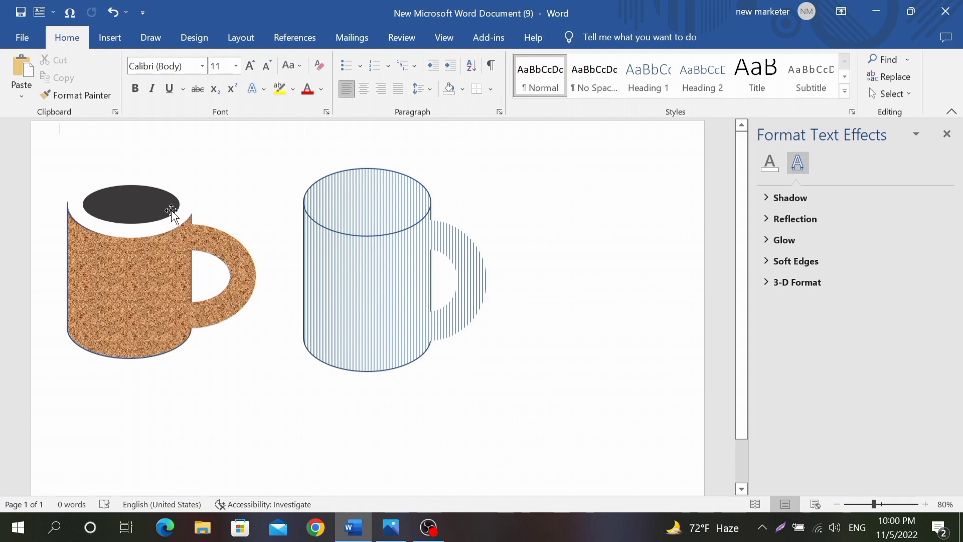
left_click(110, 40)
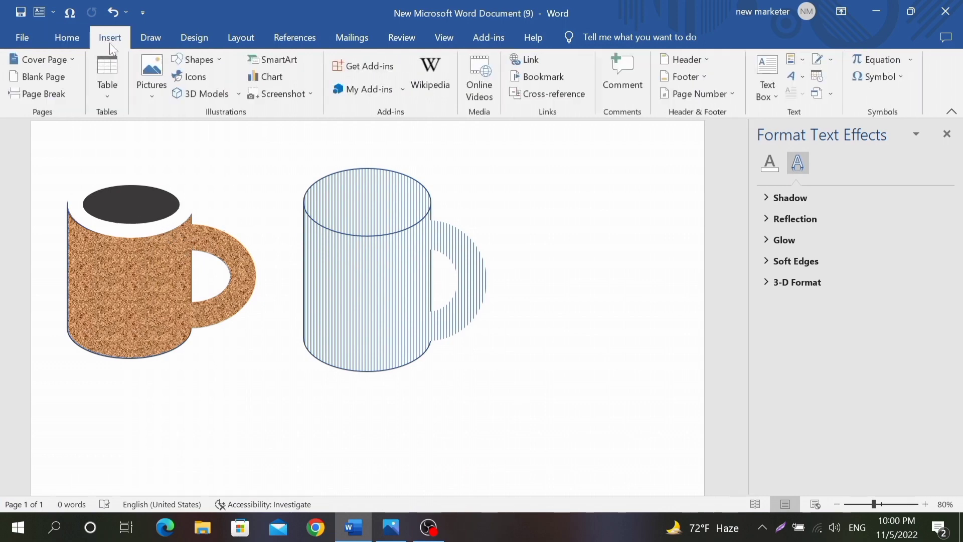
left_click(222, 59)
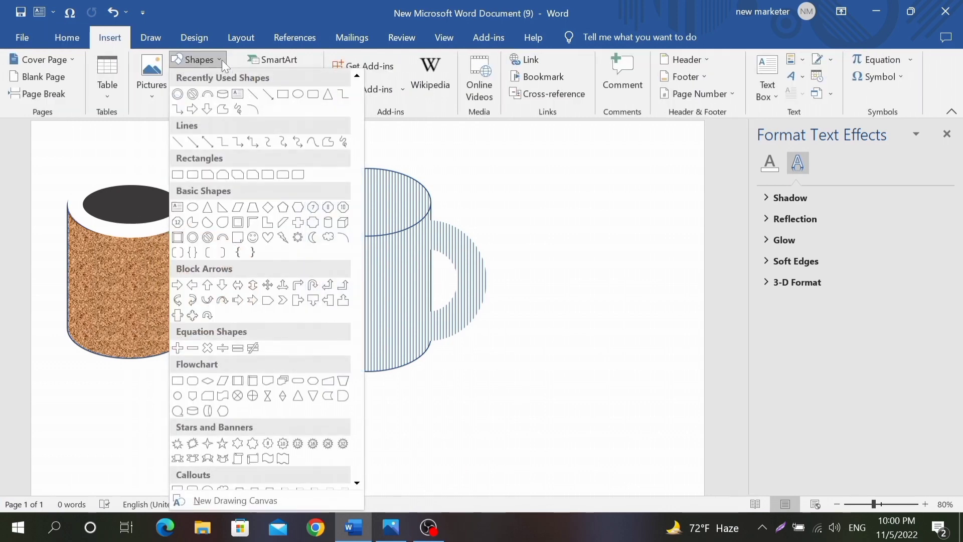
left_click(192, 241)
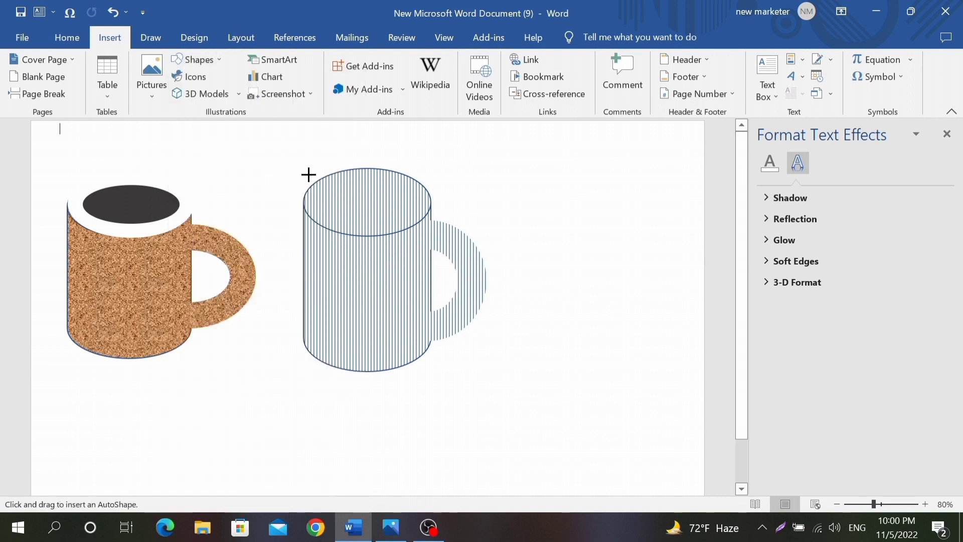
mouse_move(305, 170)
left_mouse_down()
mouse_move(406, 248)
mouse_move(447, 246)
left_mouse_up()
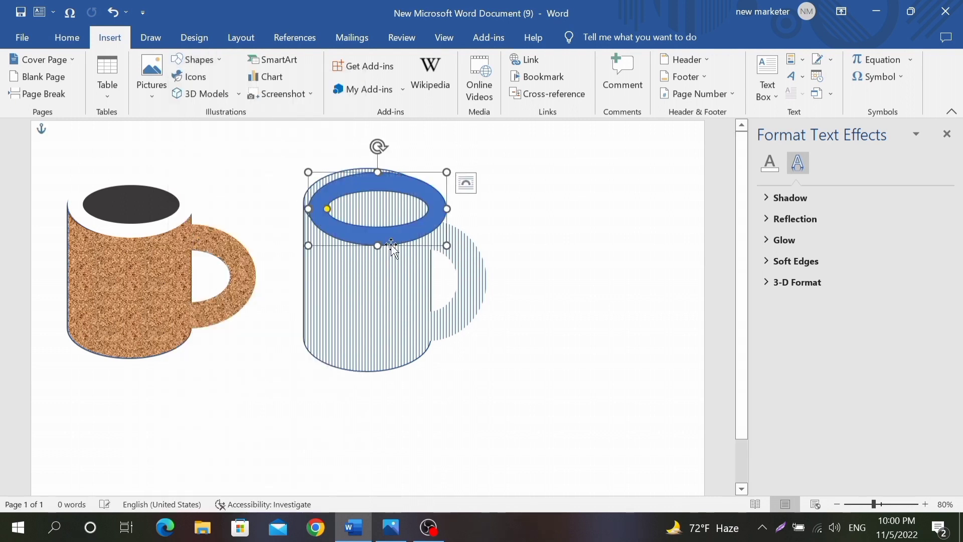
left_click_drag(389, 228, 381, 228)
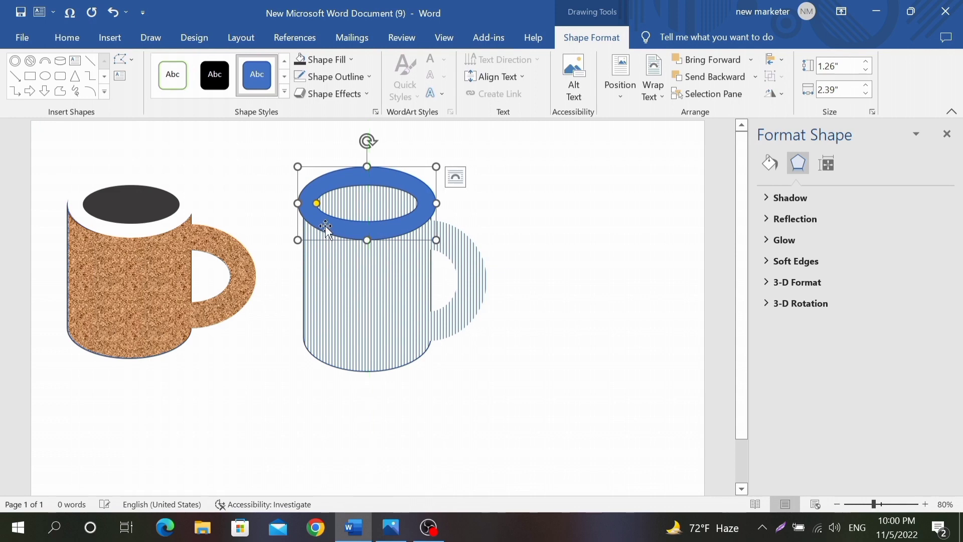
left_click_drag(298, 203, 301, 203)
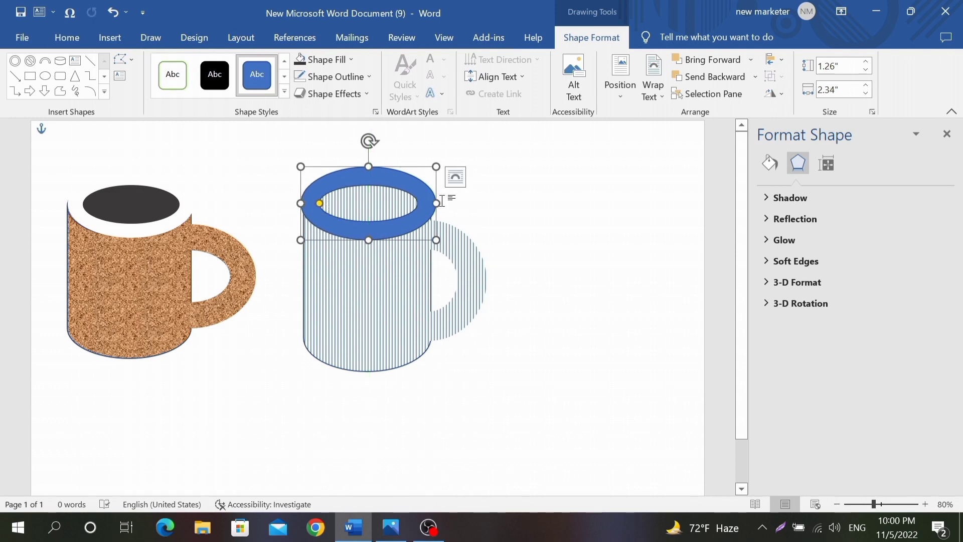
left_click_drag(435, 205, 438, 205)
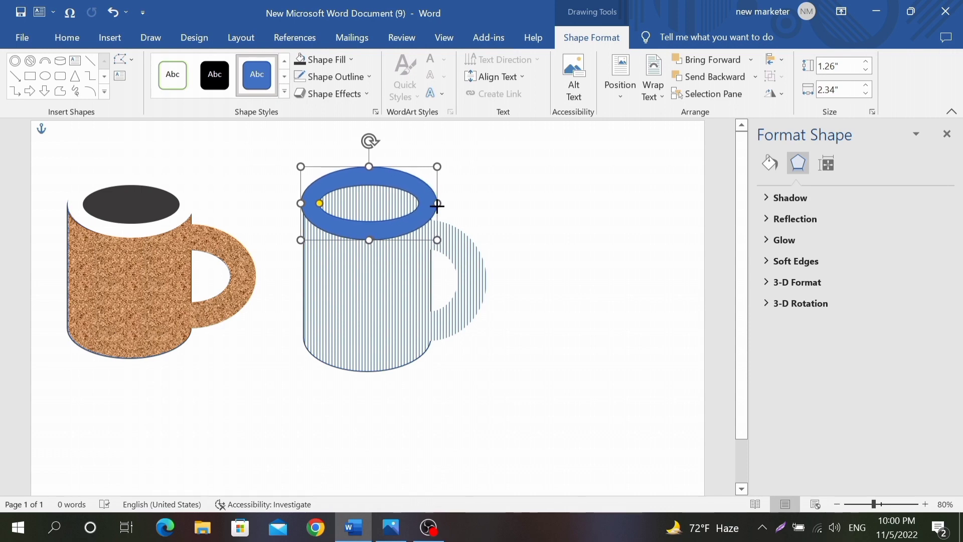
Step: Give the striped mug's rim ring a white fill with no outline
left_click(342, 58)
left_click(300, 93)
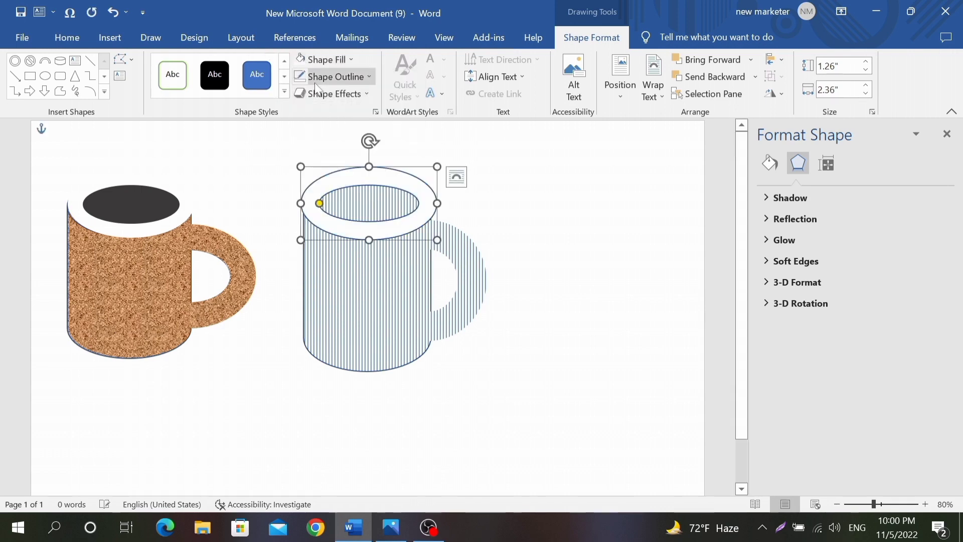
left_click(332, 76)
left_click(332, 212)
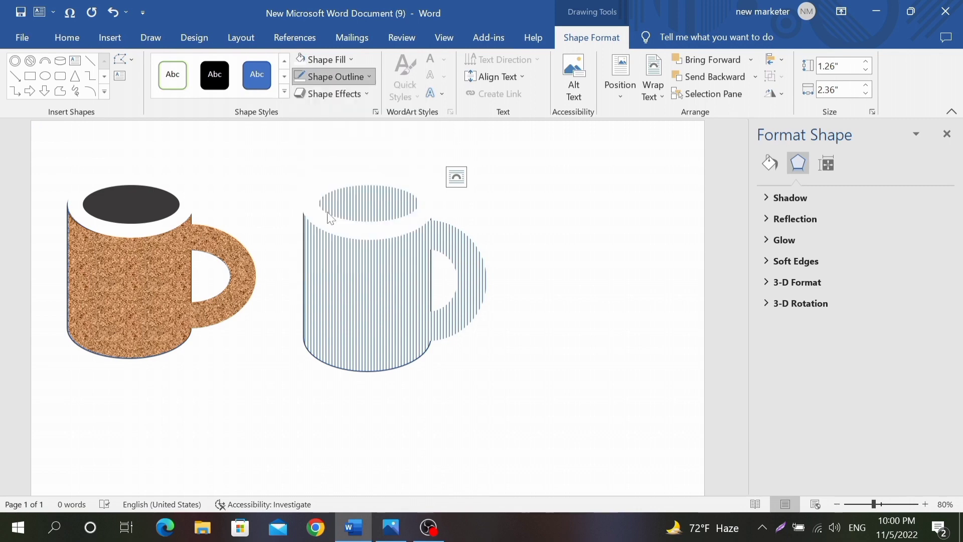
left_click(557, 219)
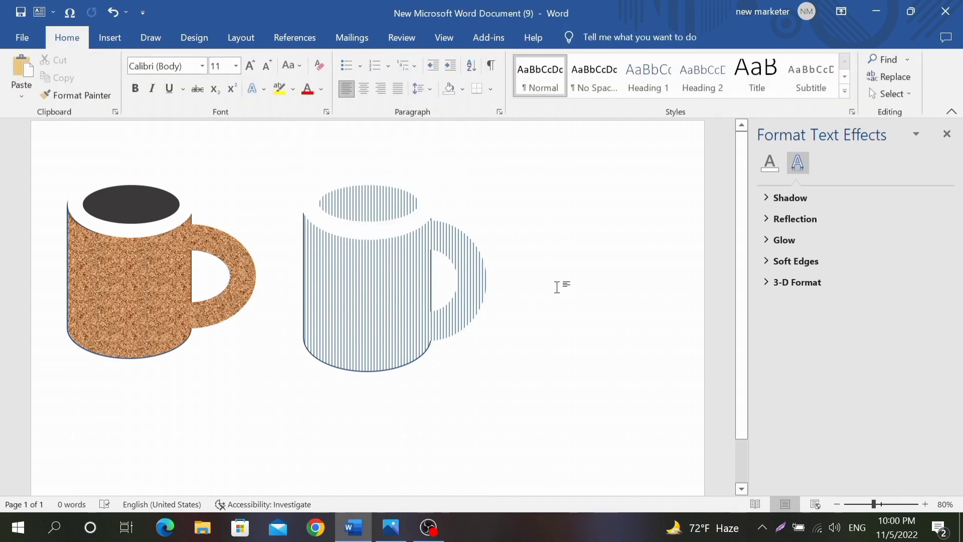
Step: Check the example mugs, and draw a third cylinder about 3.13" high and 2.35" wide beside the striped mug
left_click(391, 527)
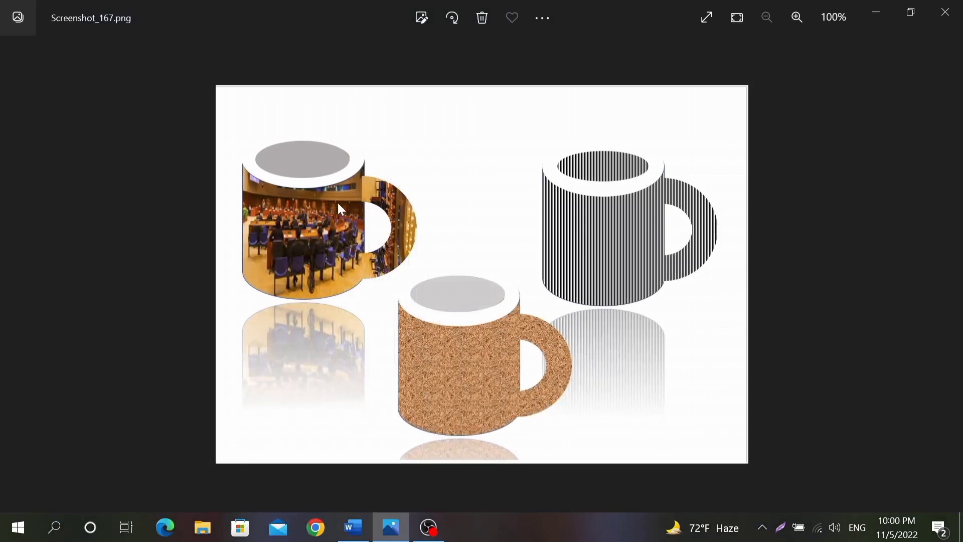
left_click(354, 527)
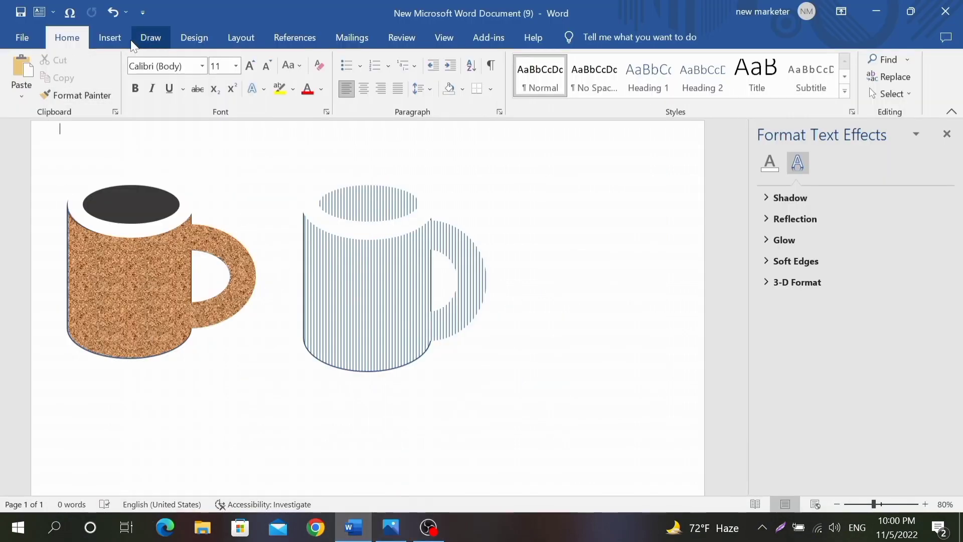
left_click(112, 38)
left_click(216, 60)
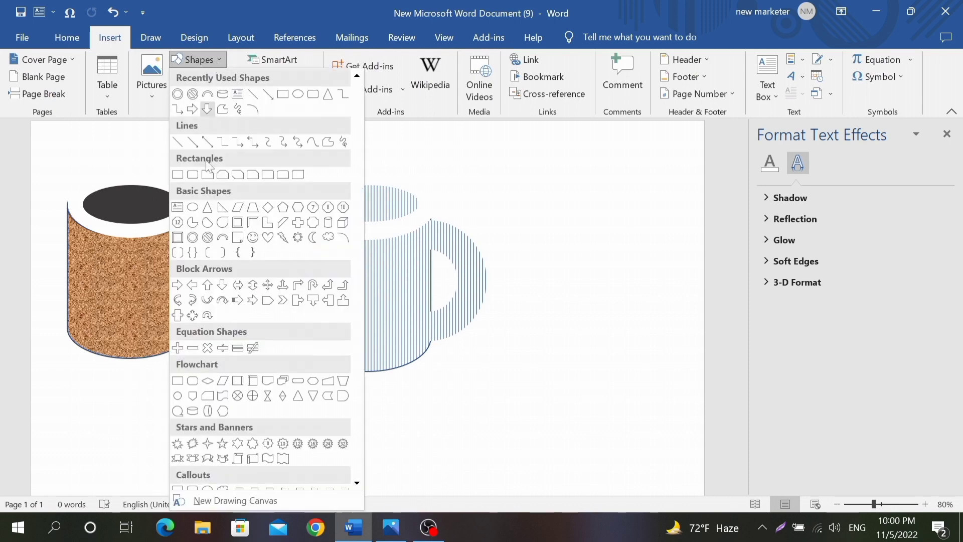
left_click(193, 412)
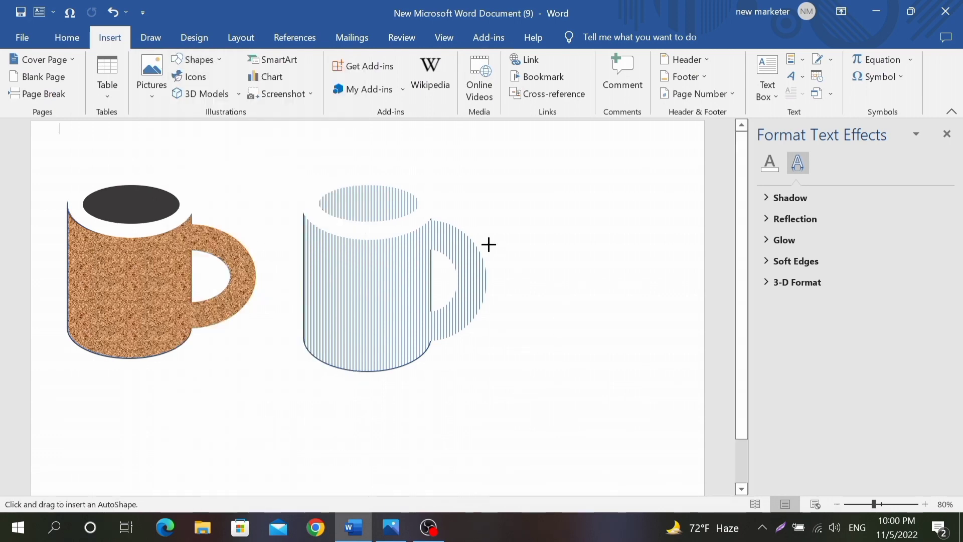
mouse_move(506, 205)
left_mouse_down()
mouse_move(525, 349)
mouse_move(619, 348)
mouse_move(641, 379)
left_mouse_up()
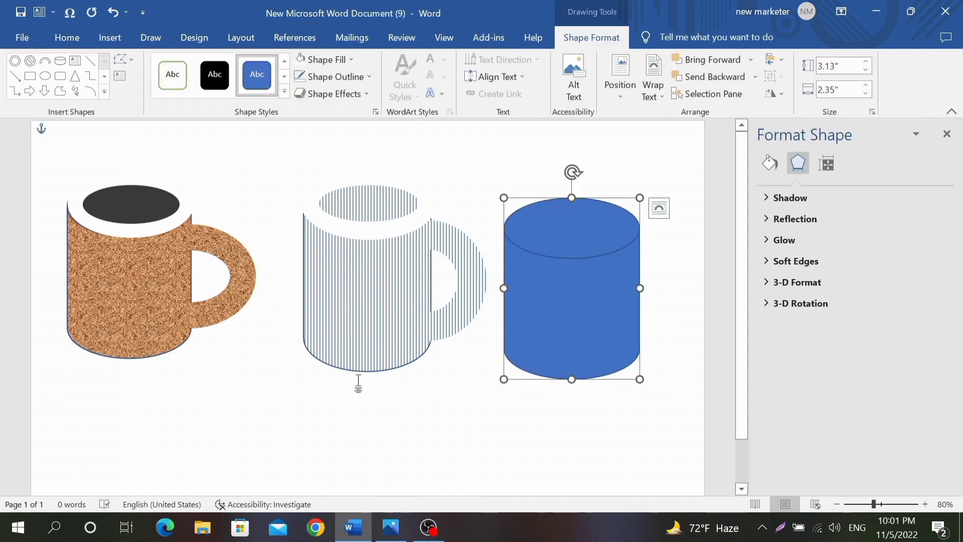
scroll(309, 386, "down", 2)
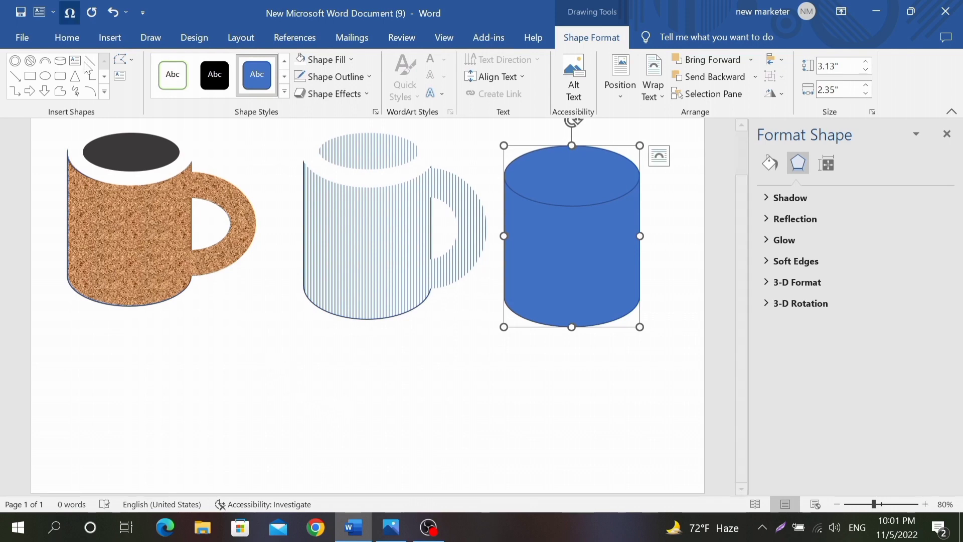
left_click(312, 393)
Step: Add a block arc handle about 1.72" by 1.59", rotated and fitted against the third cylinder's right side, with no outline
left_click(111, 38)
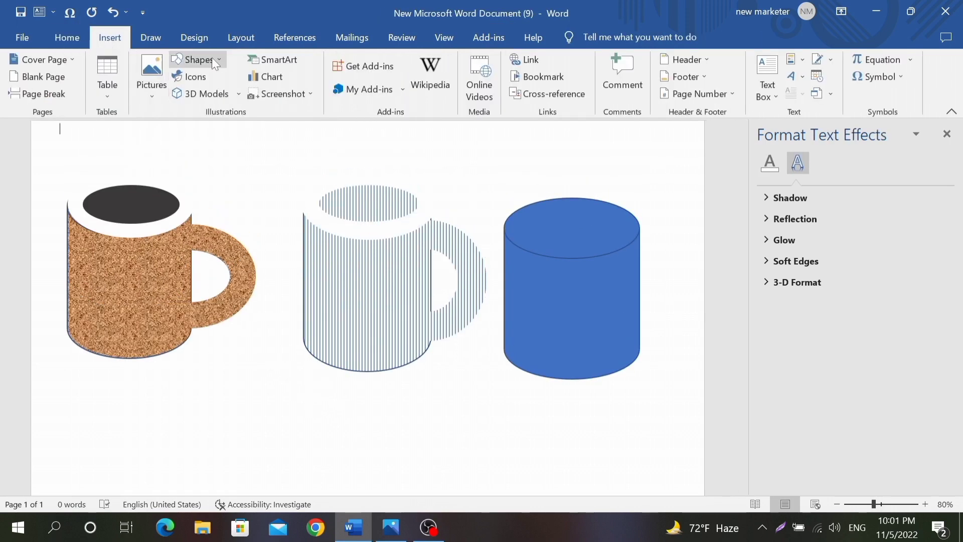
left_click(216, 59)
left_click(223, 253)
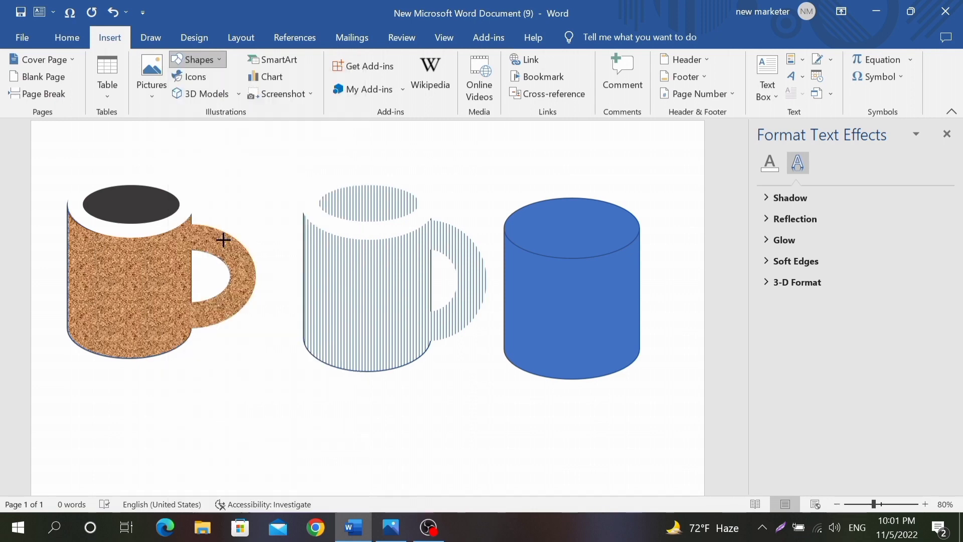
left_click_drag(647, 236, 739, 337)
left_click_drag(692, 209, 745, 285)
left_click_drag(701, 326, 644, 336)
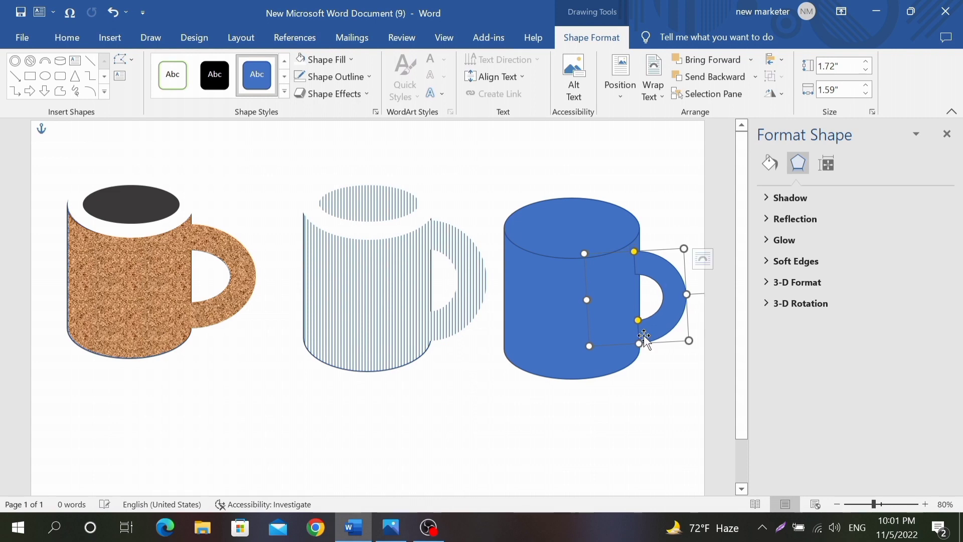
left_click(333, 76)
left_click(349, 213)
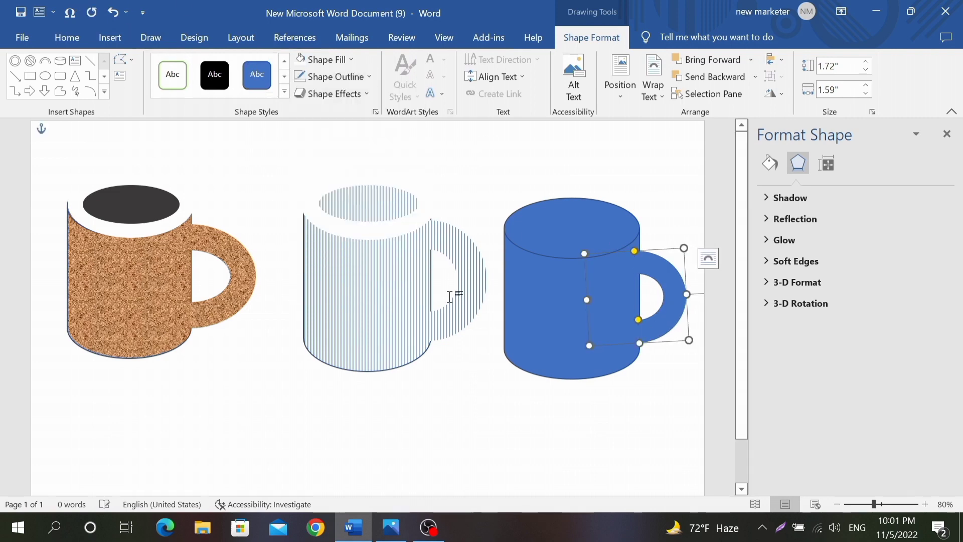
left_click(545, 320)
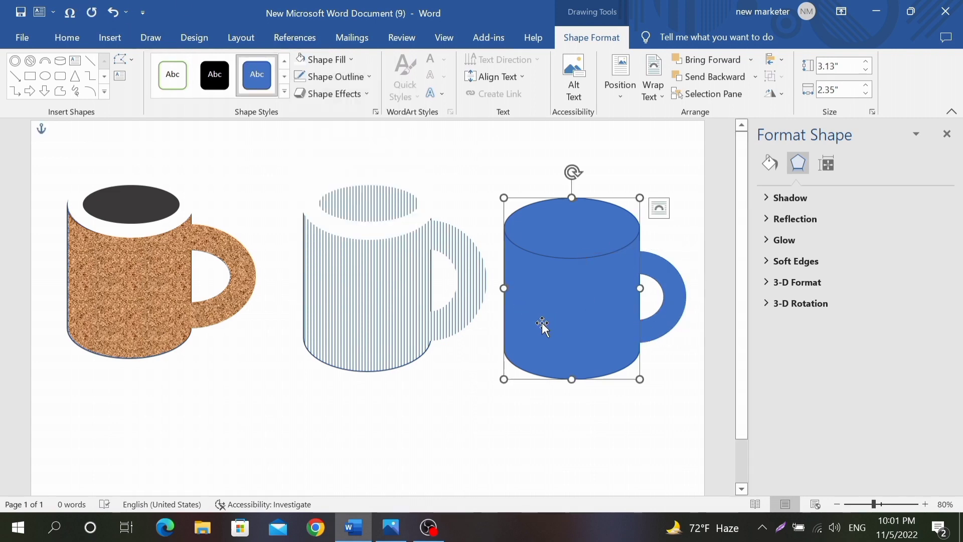
left_click(770, 163)
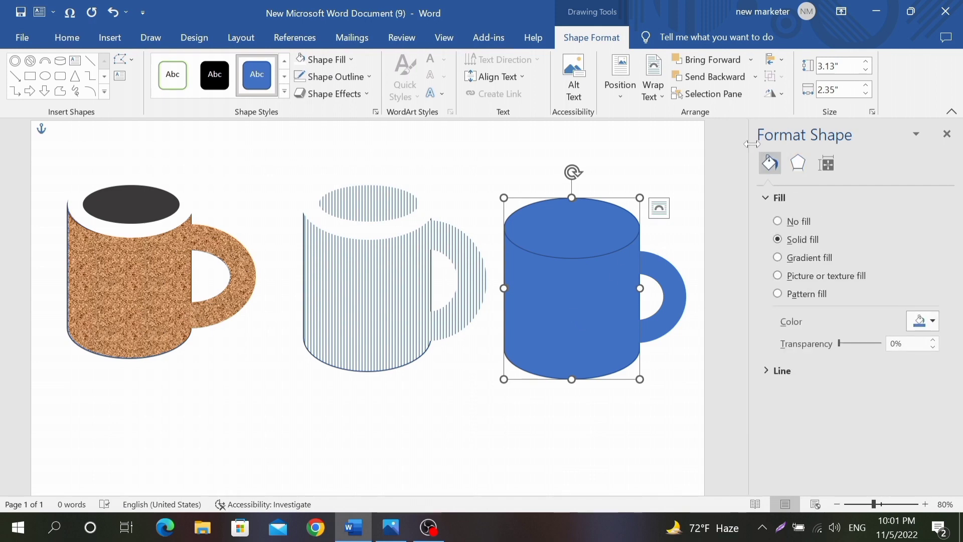
left_click(812, 284)
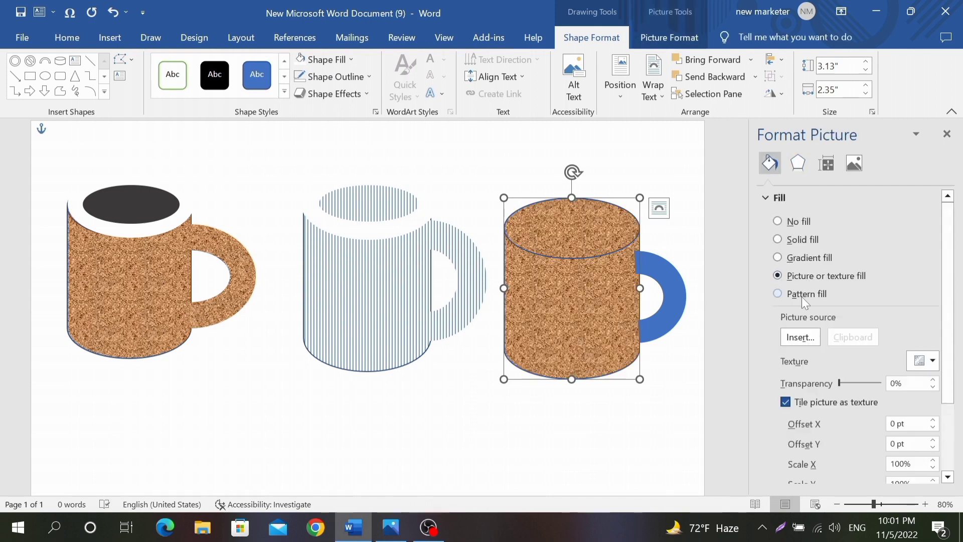
left_click(800, 337)
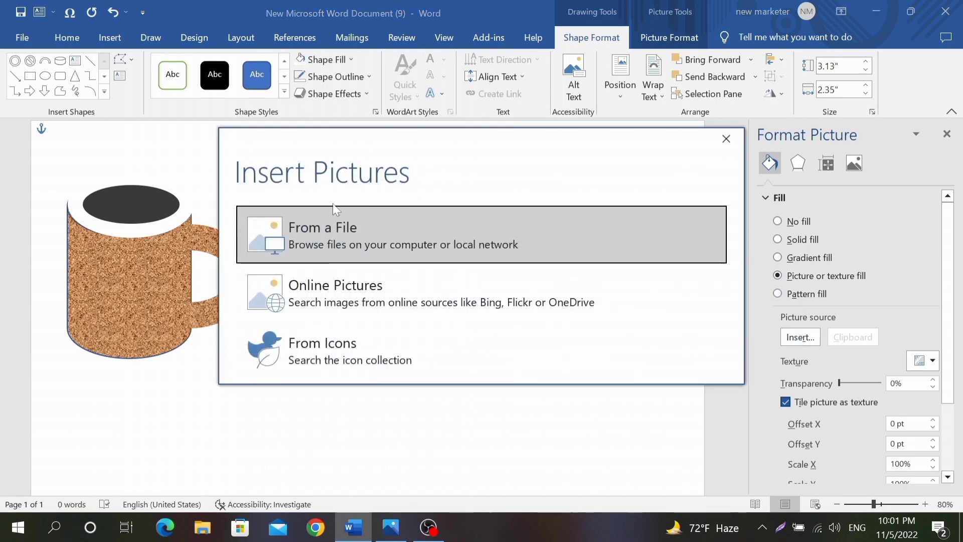
left_click(373, 233)
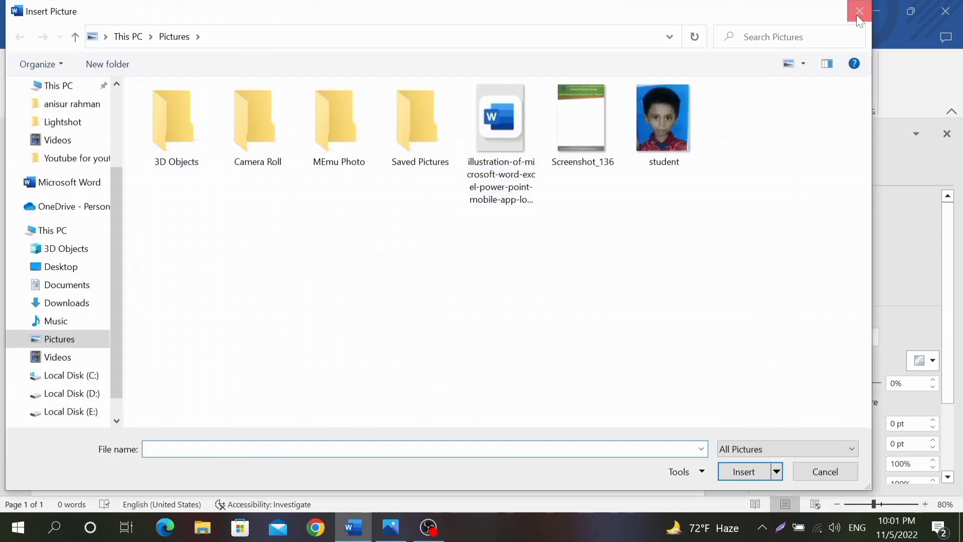
left_click(860, 11)
left_click(383, 305)
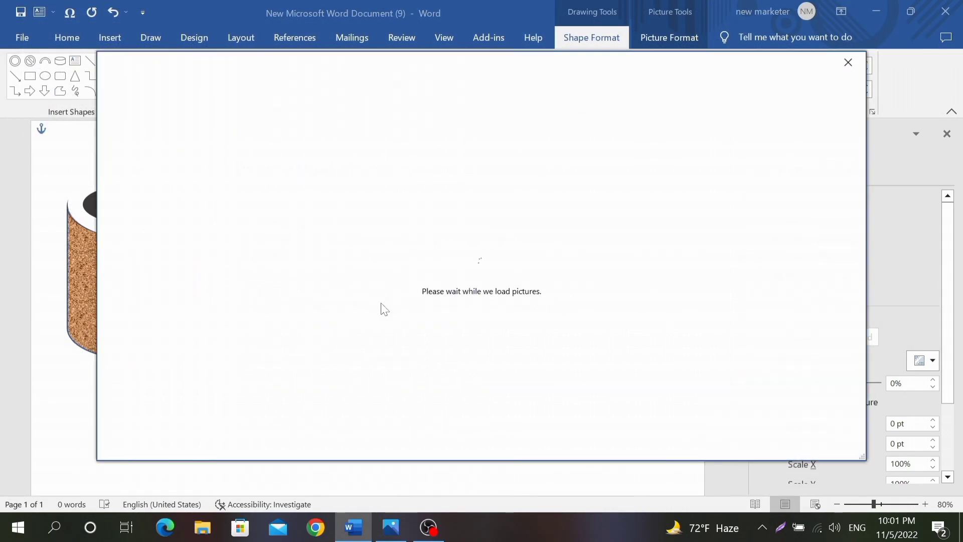
left_click(390, 527)
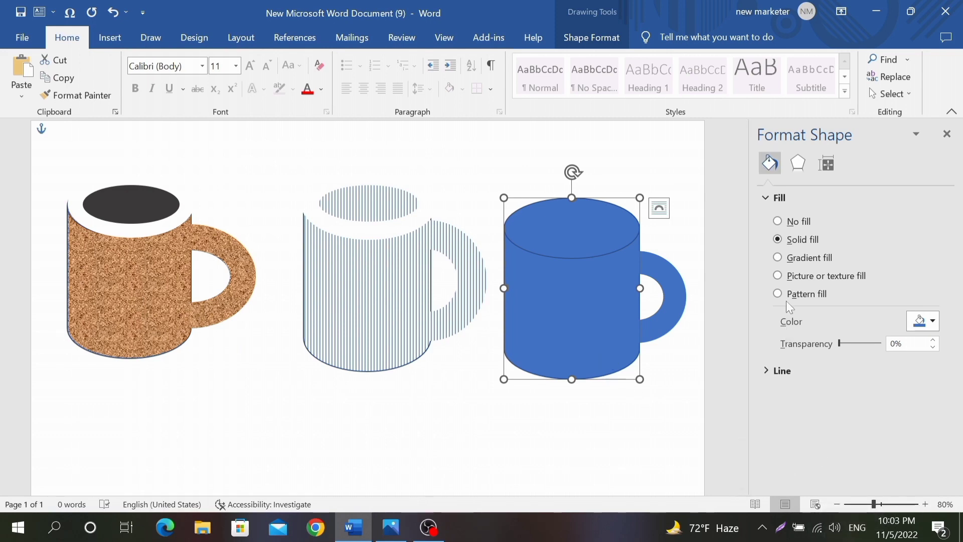
Step: Switch the third mug's cylinder to a picture or texture fill, and browse the computer's picture files for an image
left_click(778, 275)
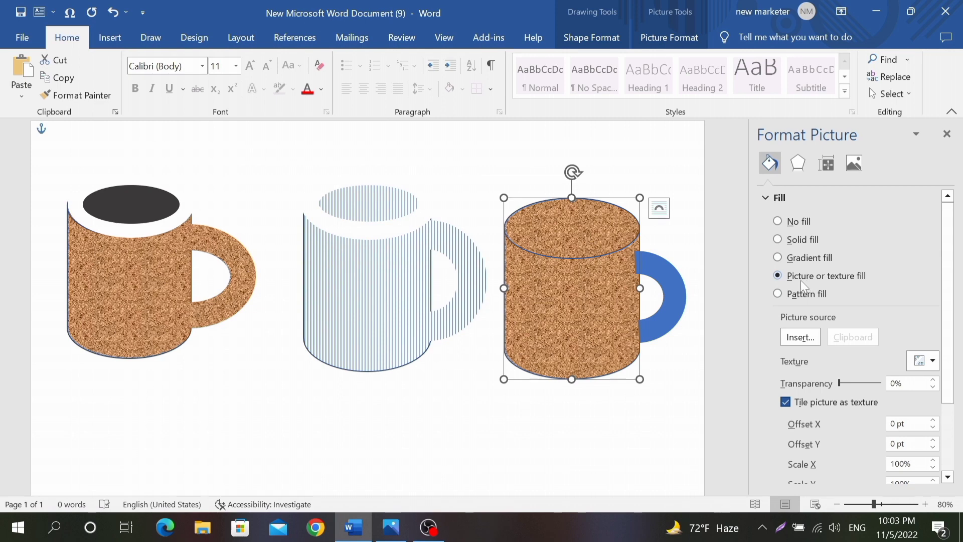
left_click(799, 339)
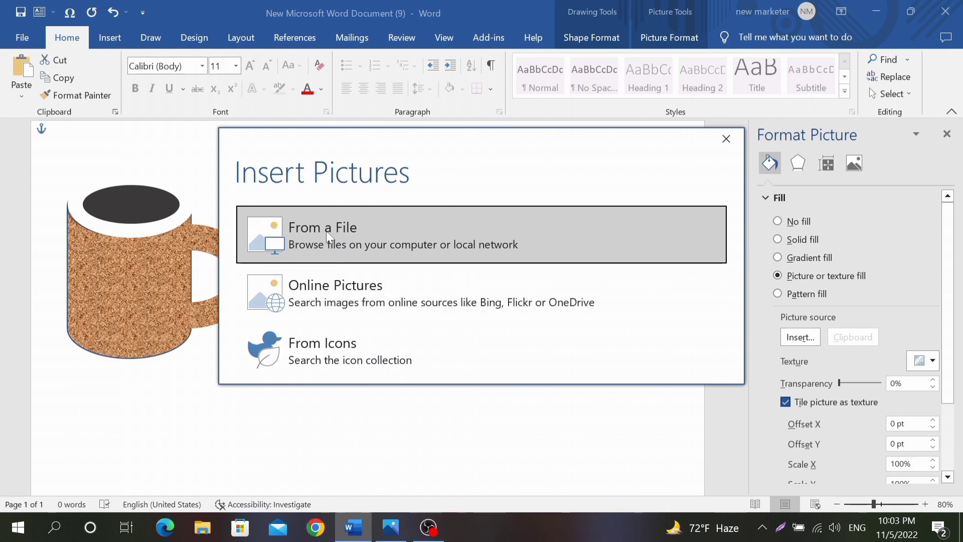
left_click(411, 254)
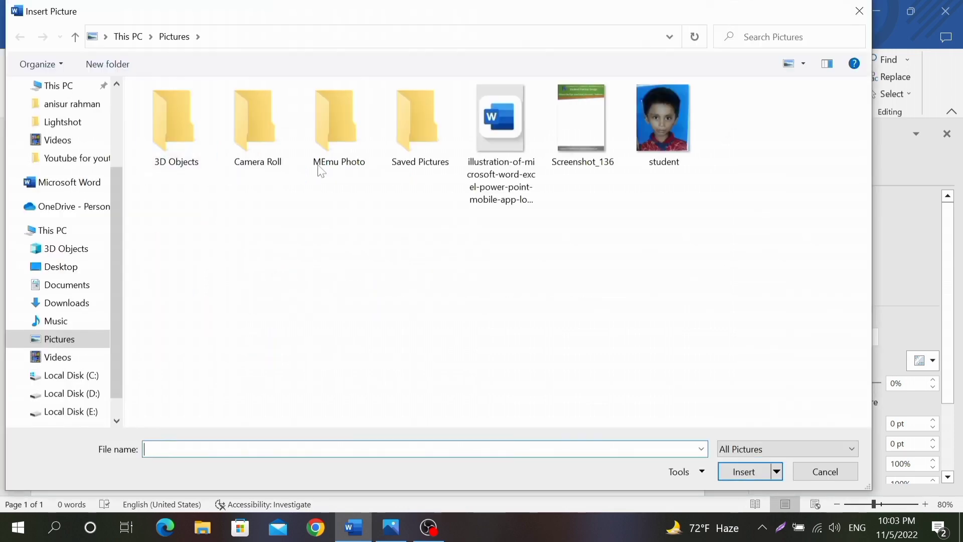
scroll(29, 213, "down", 1)
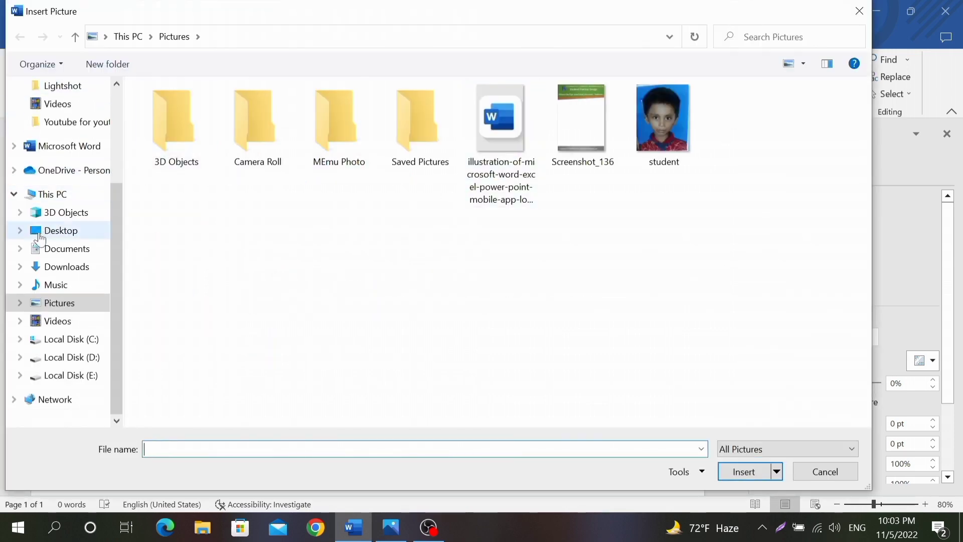
scroll(33, 217, "up", 1)
left_click(859, 11)
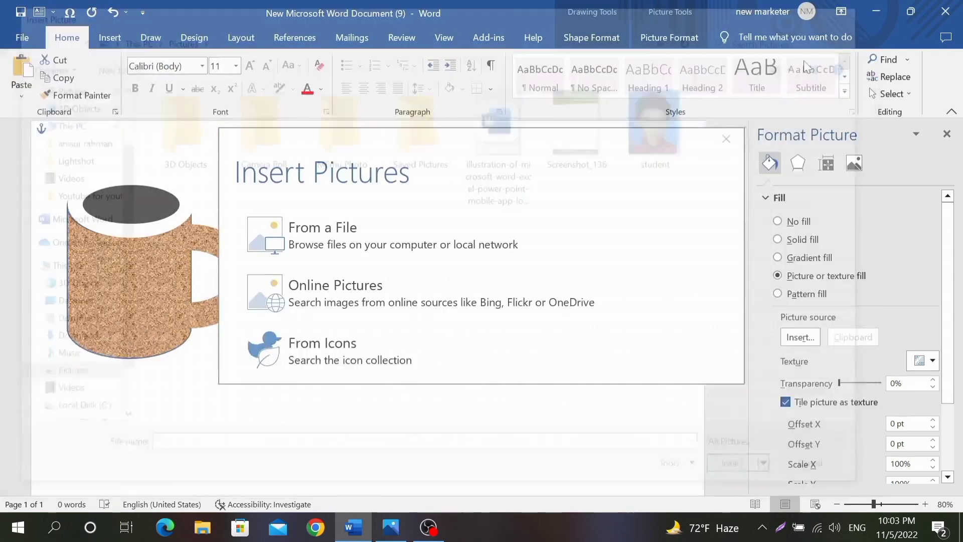
Step: Compare with the photo-covered example mug, and open the Meeting category of the online pictures
left_click(434, 288)
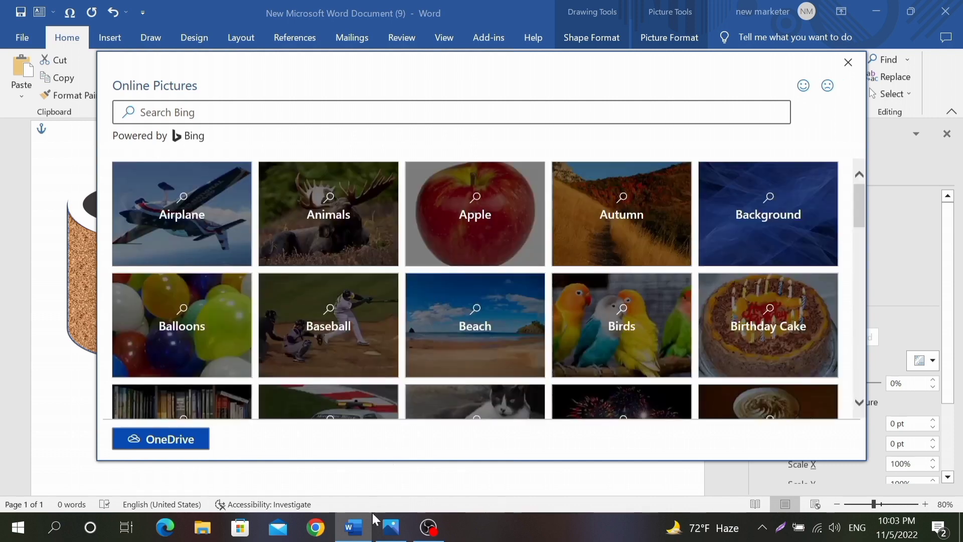
left_click(392, 526)
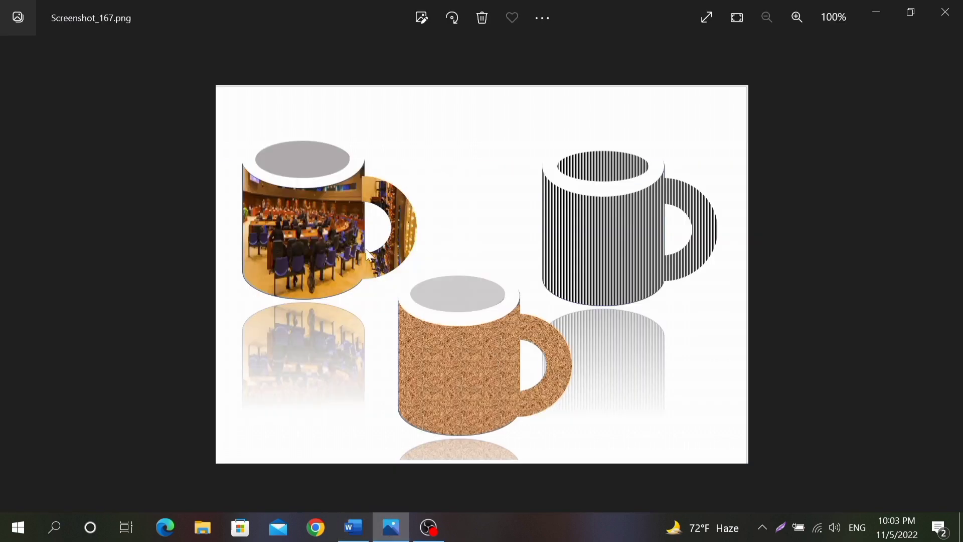
left_click(354, 527)
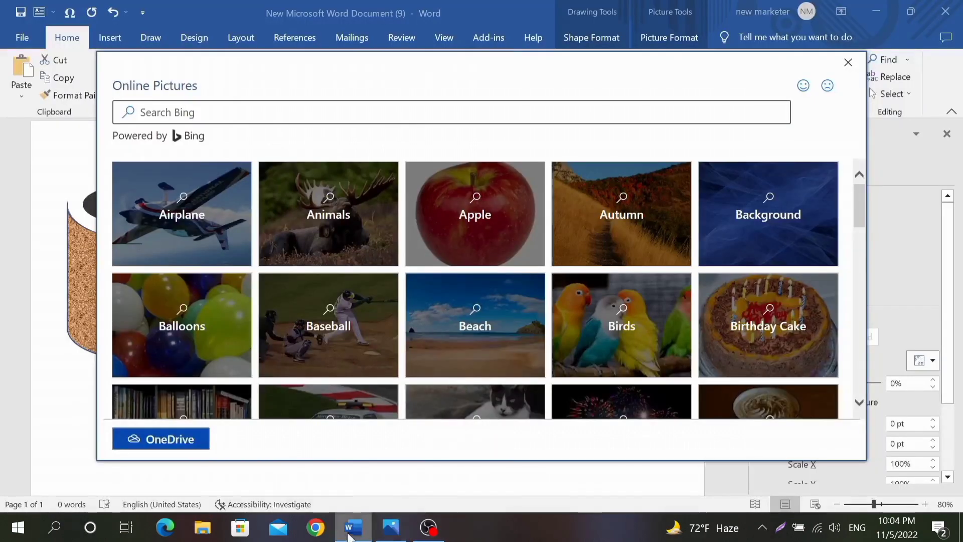
scroll(475, 402, "down", 8)
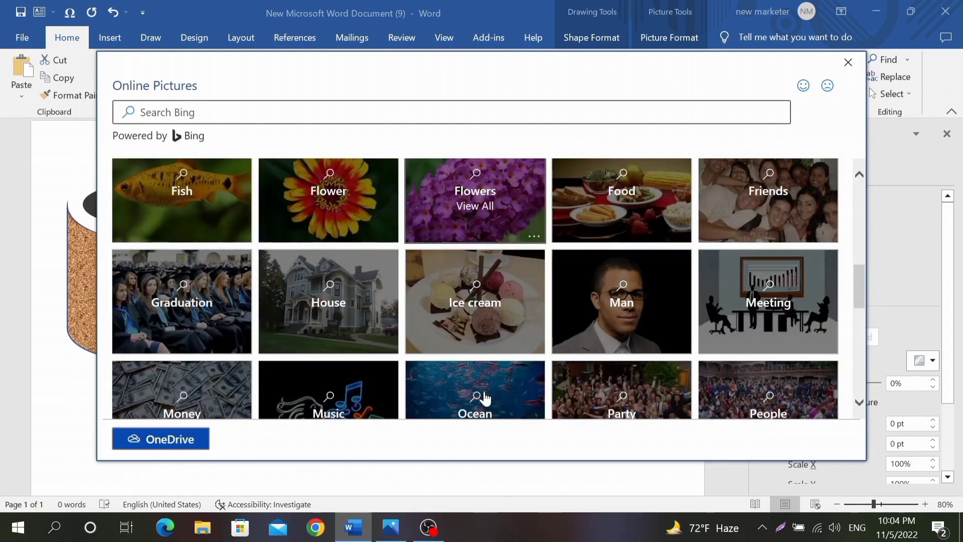
left_click(767, 312)
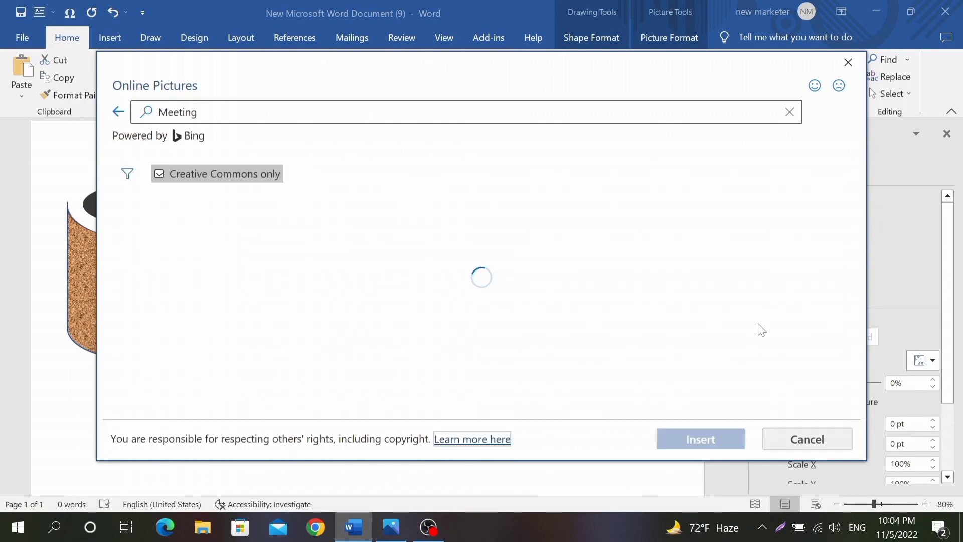
Step: Fill the third mug's cylinder with the Meeting picture of a crowded conference hall with a screen at the front
scroll(705, 352, "down", 10)
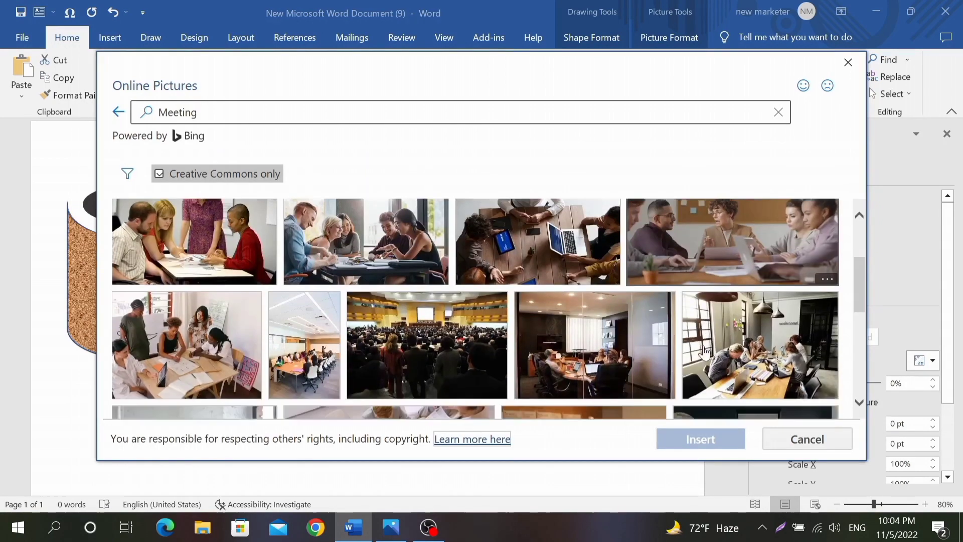
scroll(705, 353, "down", 3)
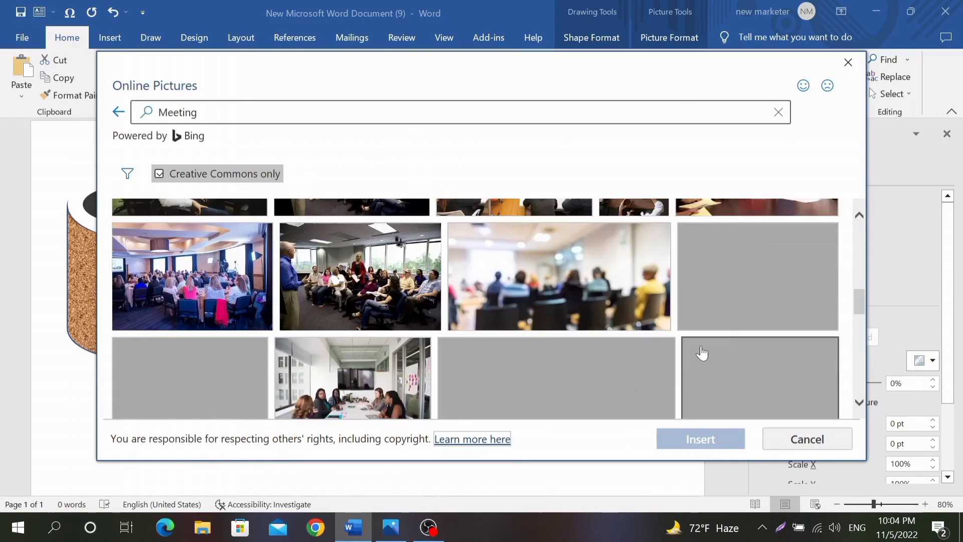
scroll(691, 346, "up", 5)
scroll(692, 353, "up", 3)
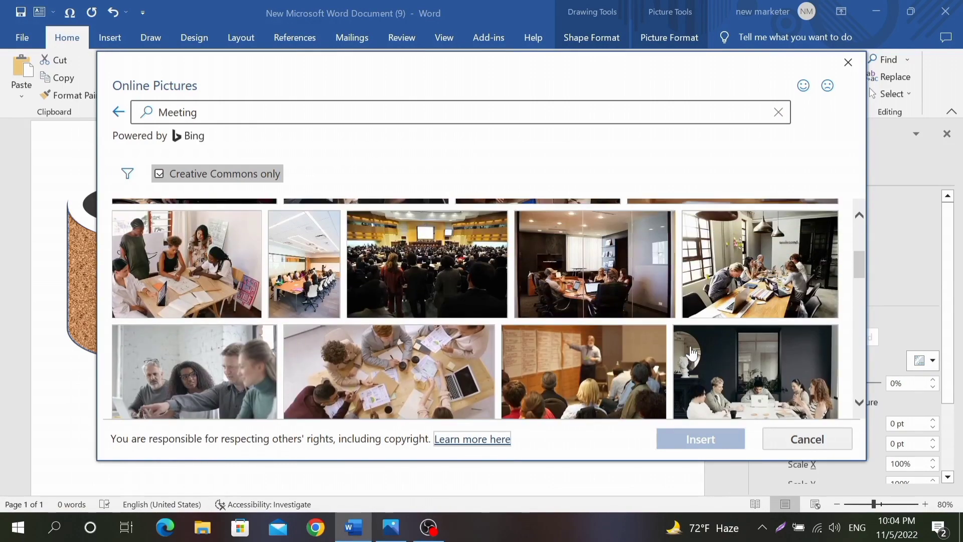
left_click(441, 286)
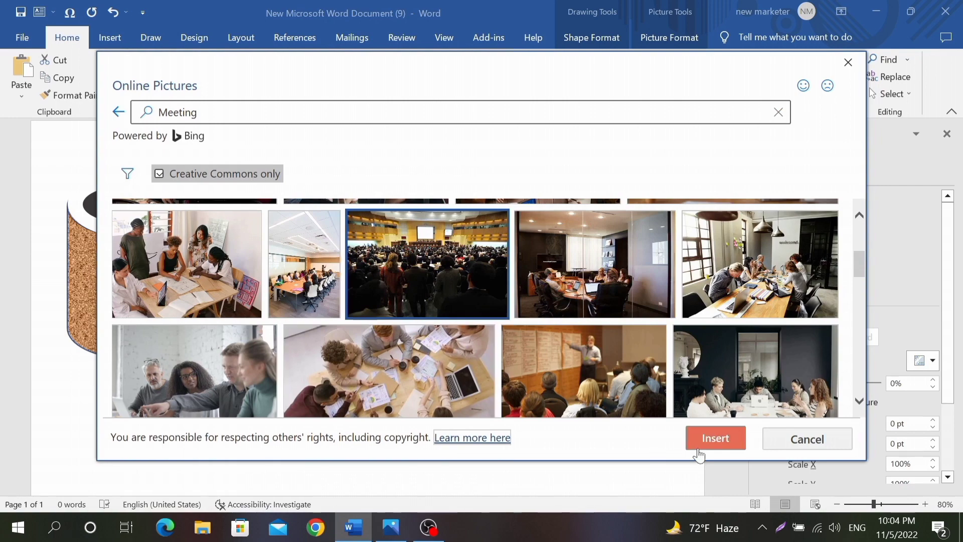
left_click(718, 448)
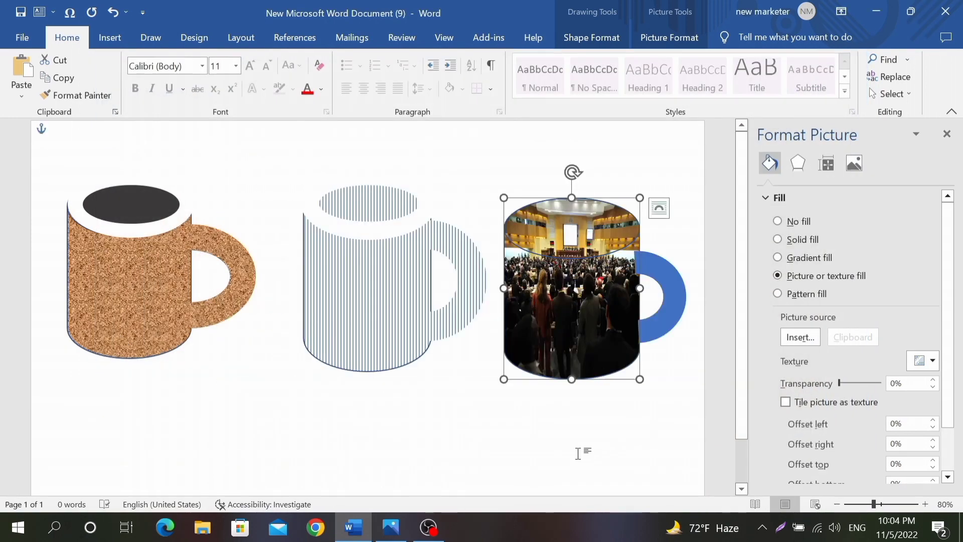
left_click(552, 446)
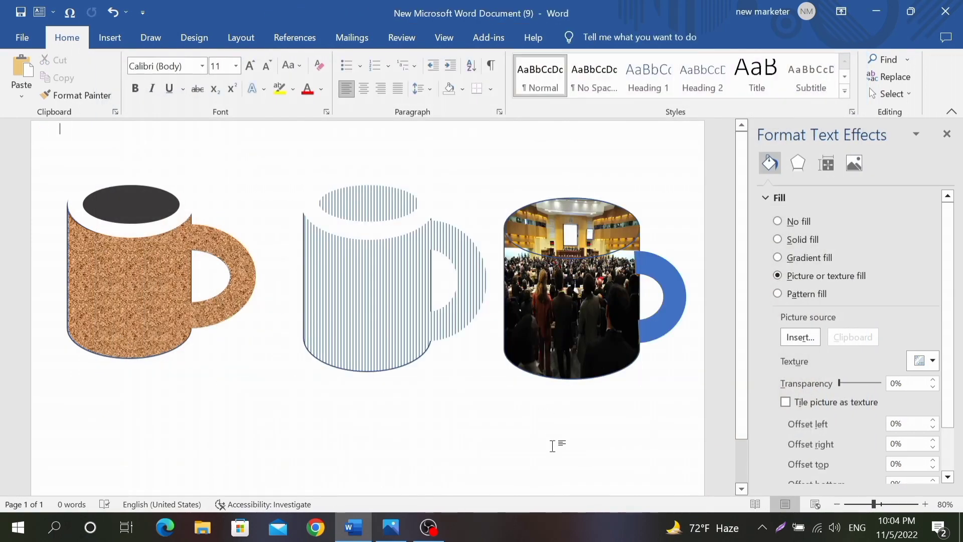
Step: Fill the third mug's handle with the same conference hall picture as its cylinder
left_click(667, 299)
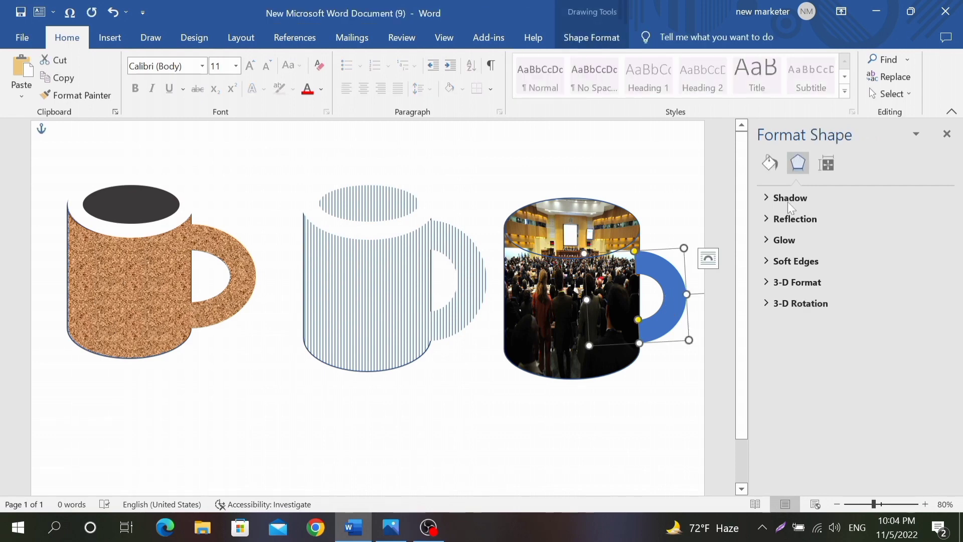
left_click(772, 161)
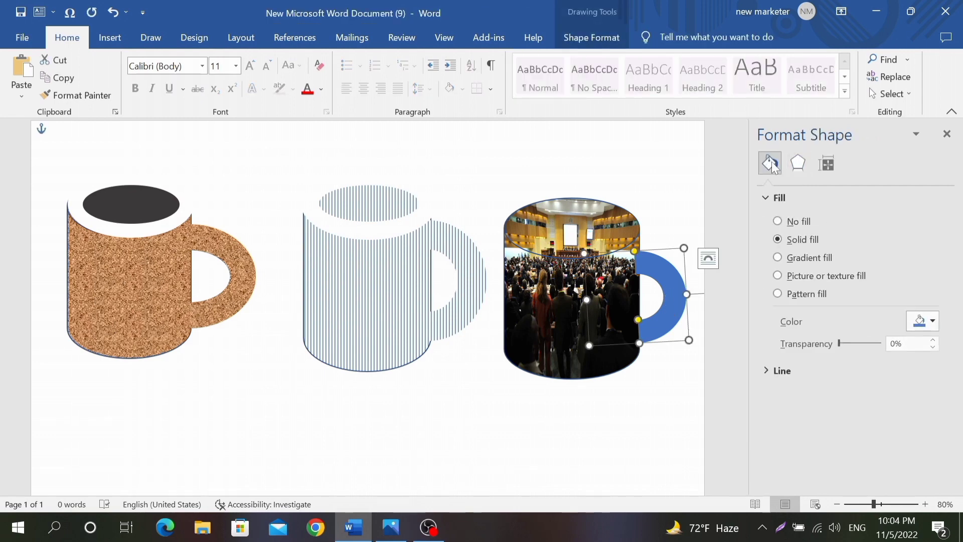
left_click(779, 276)
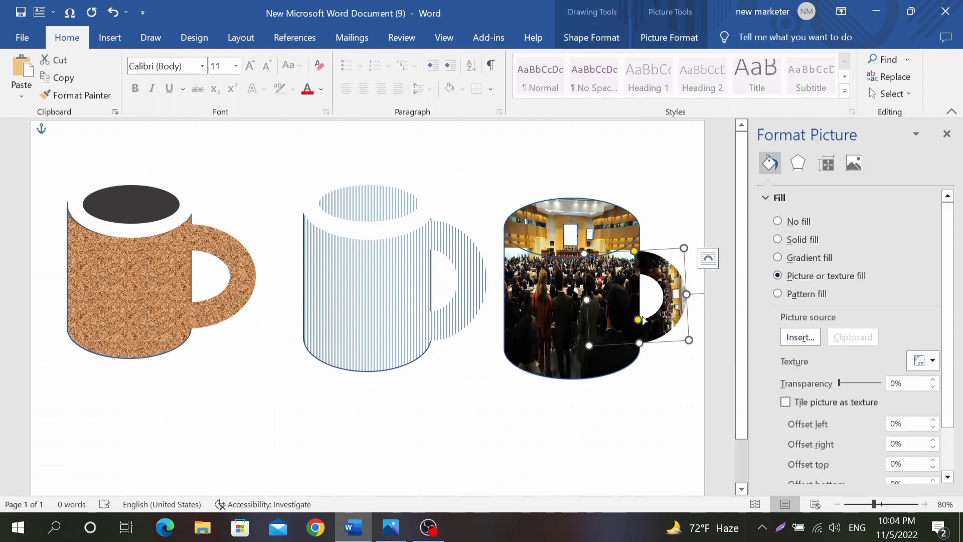
key("Escape")
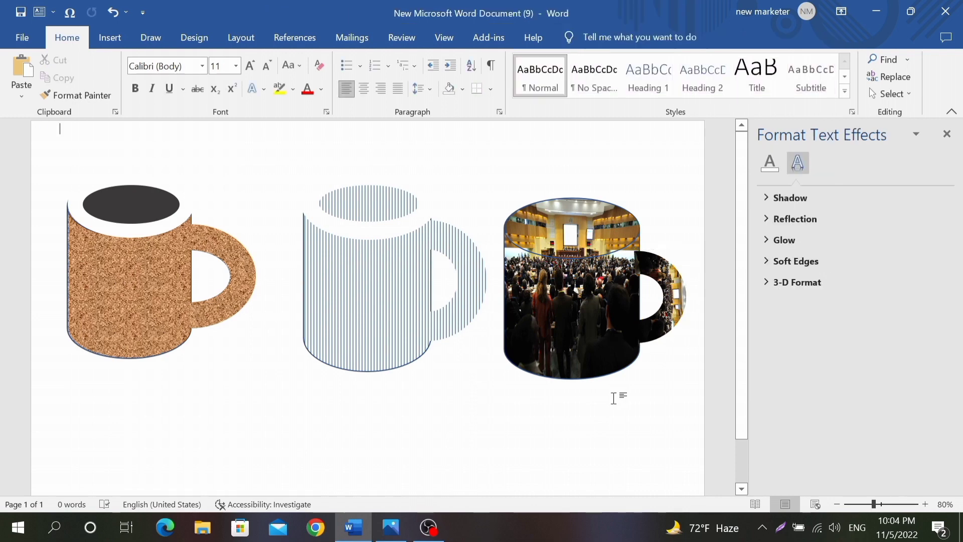
Step: Look at the example mug pictures, moving on to the one with the bird, briefcase and HOT mugs
key("alt+Tab")
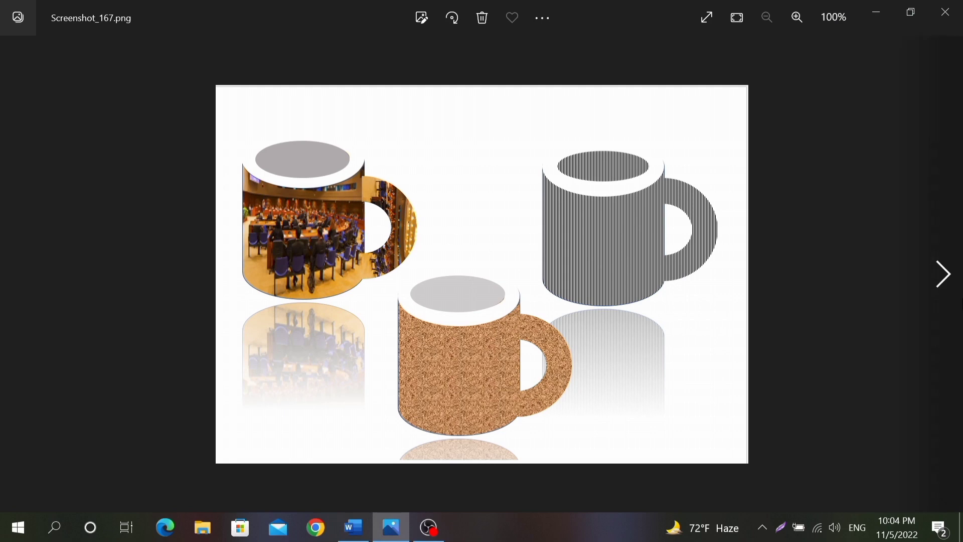
left_click(950, 296)
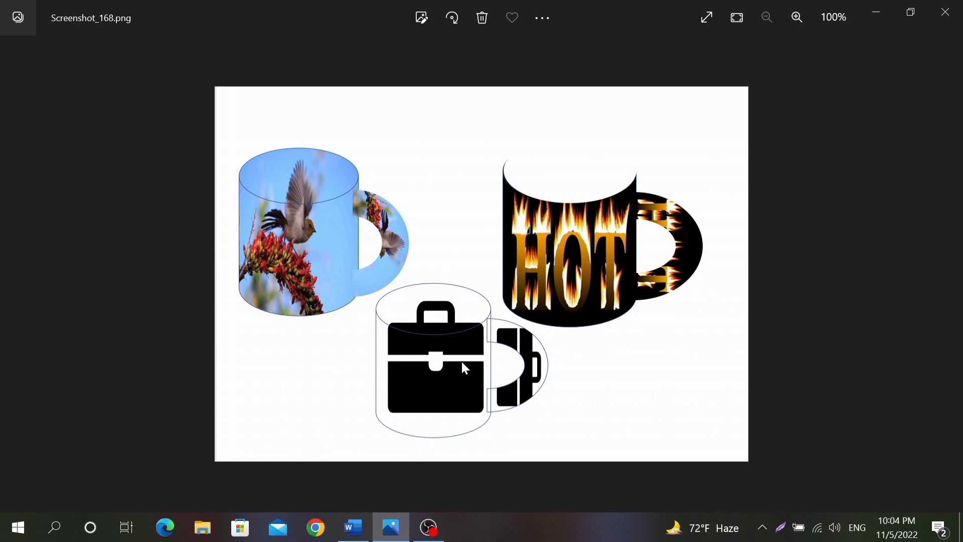
left_click(354, 527)
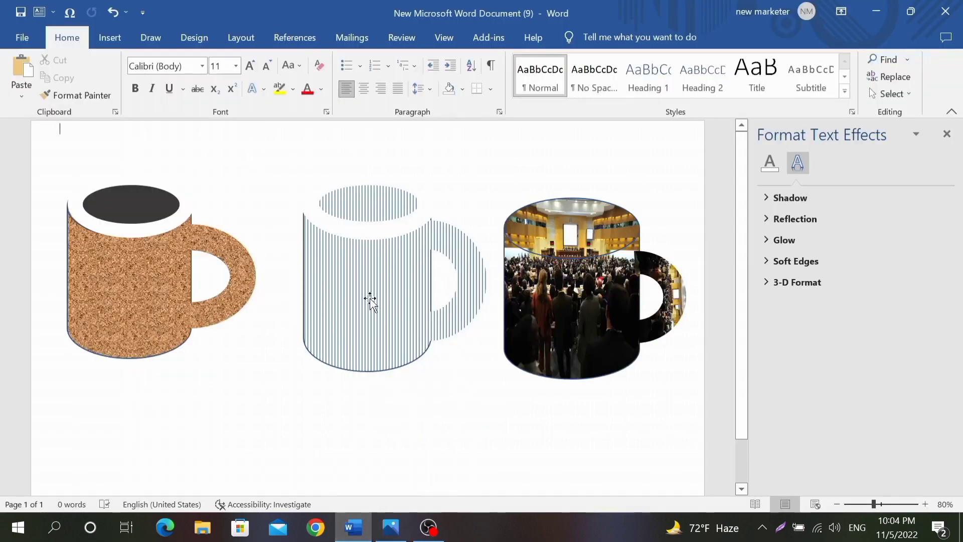
Step: Draw a fourth cylinder in the empty area below the first mug and adjust its position
scroll(417, 392, "down", 2)
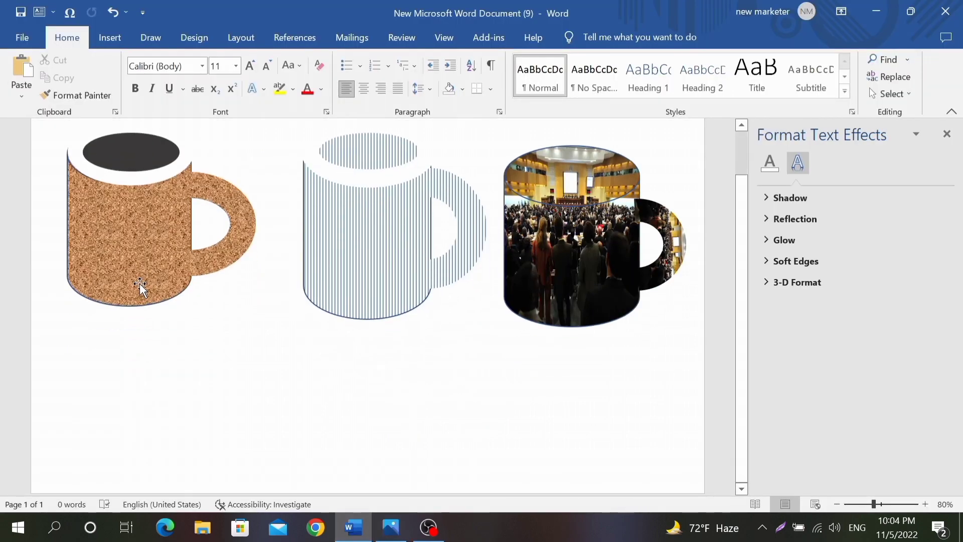
left_click(110, 38)
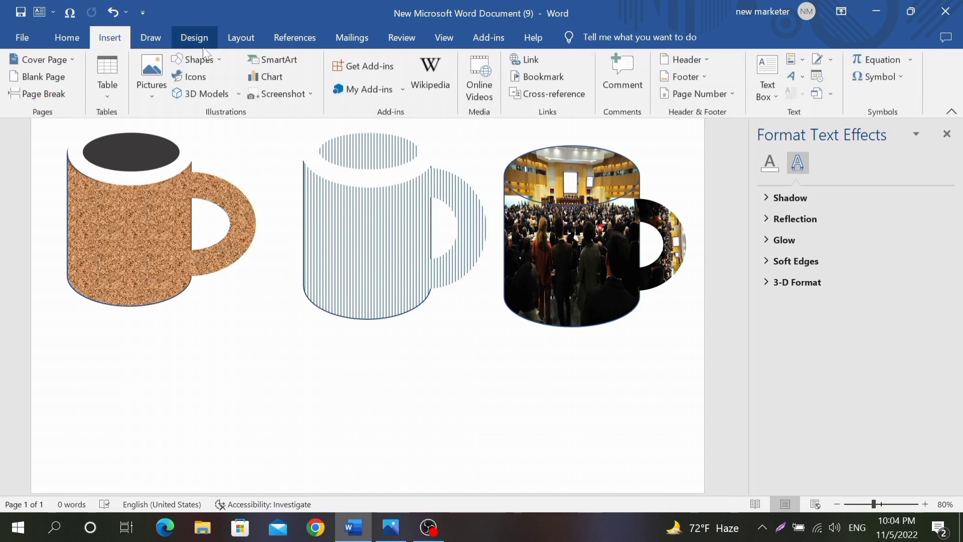
left_click(198, 59)
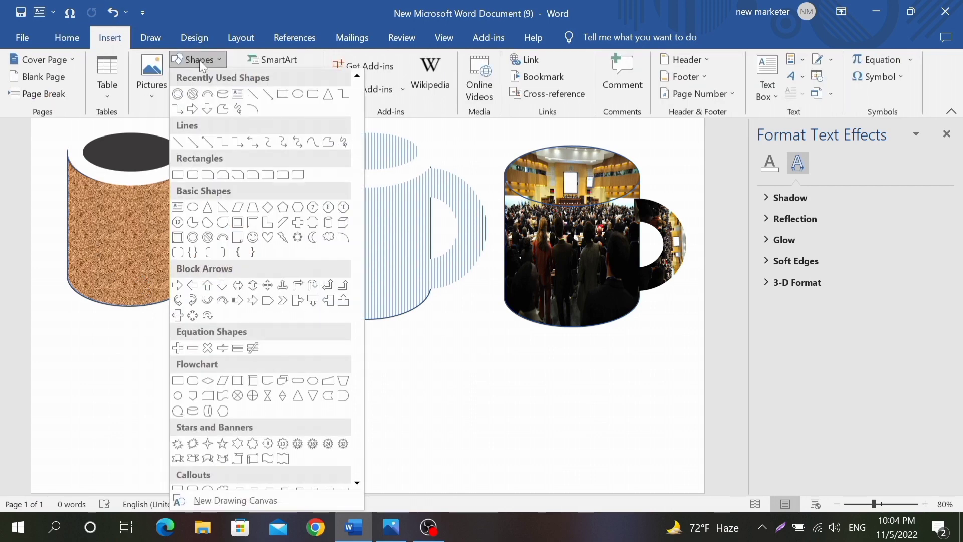
scroll(207, 479, "down", 1)
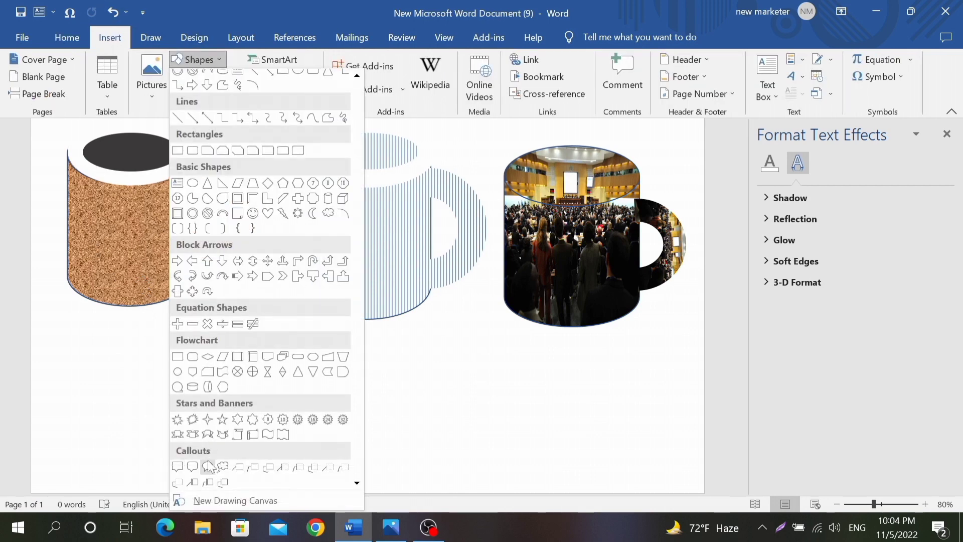
left_click(192, 376)
left_click_drag(142, 327, 271, 484)
left_click_drag(209, 441, 213, 422)
left_click_drag(206, 464, 204, 479)
left_click(153, 164)
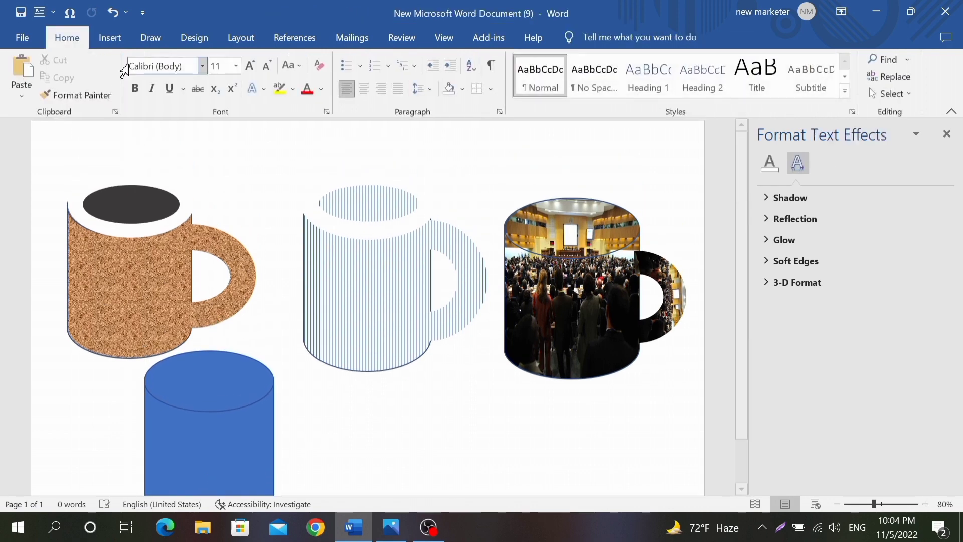
Step: Add a block arc handle about 2.05" by 1.7", rotated and fitted against the fourth cylinder's right side, with no outline
left_click(110, 38)
left_click(189, 61)
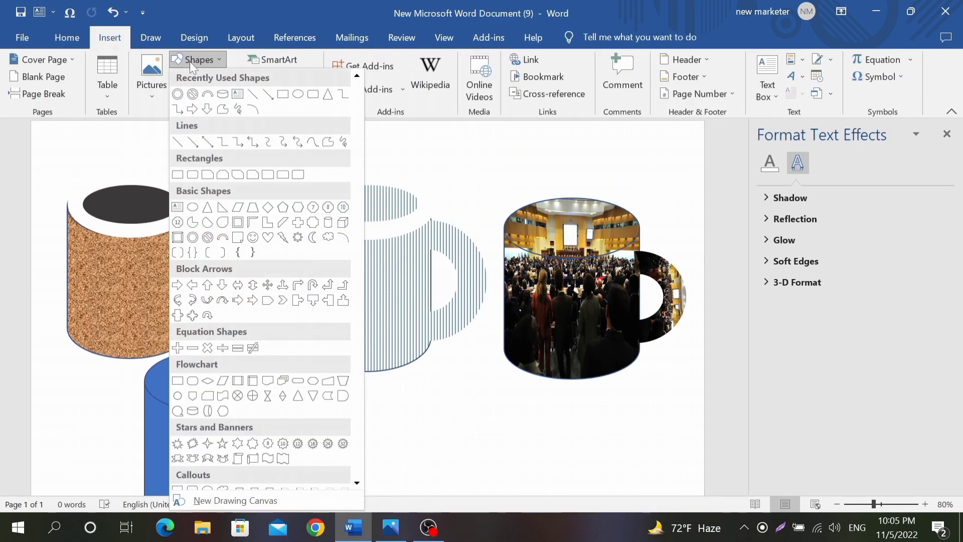
left_click(221, 211)
scroll(266, 304, "down", 1)
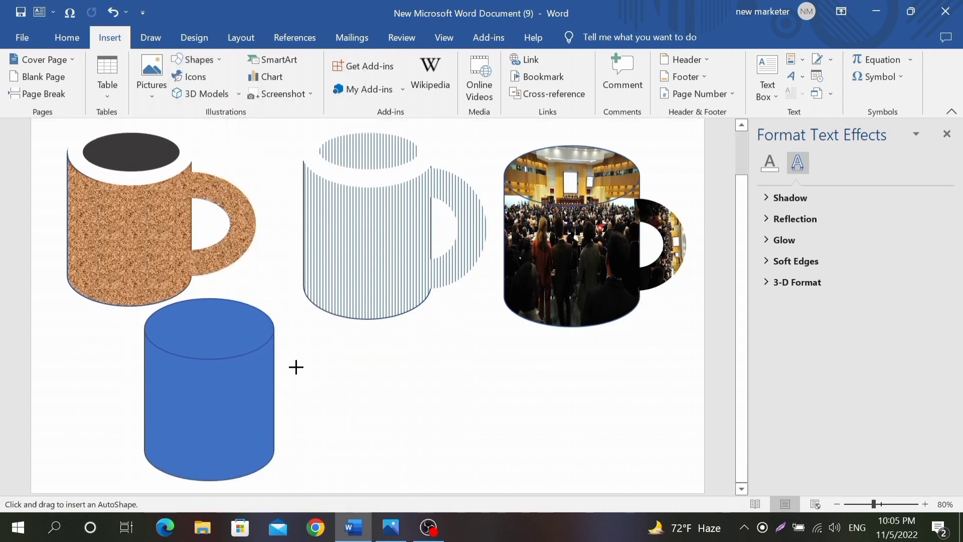
left_click_drag(295, 366, 394, 486)
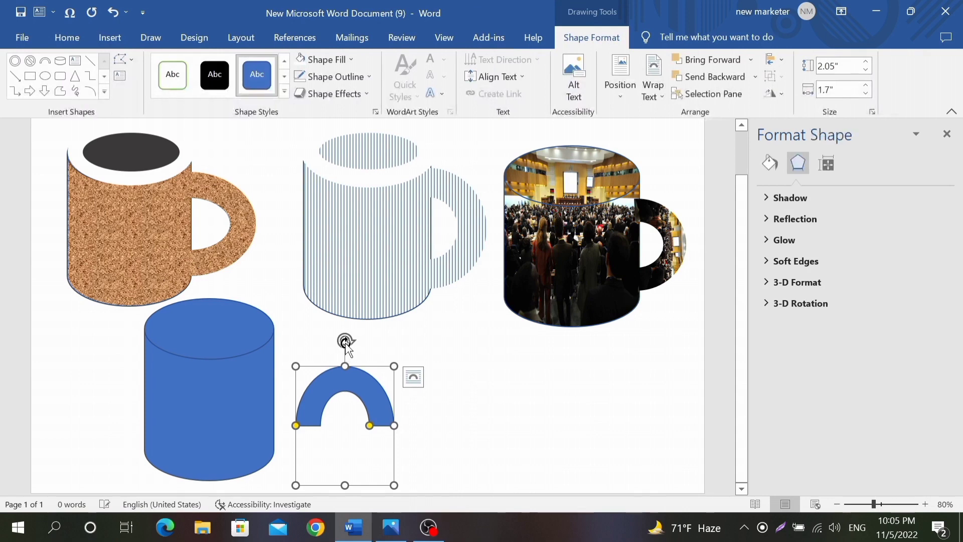
left_click_drag(345, 342, 322, 413)
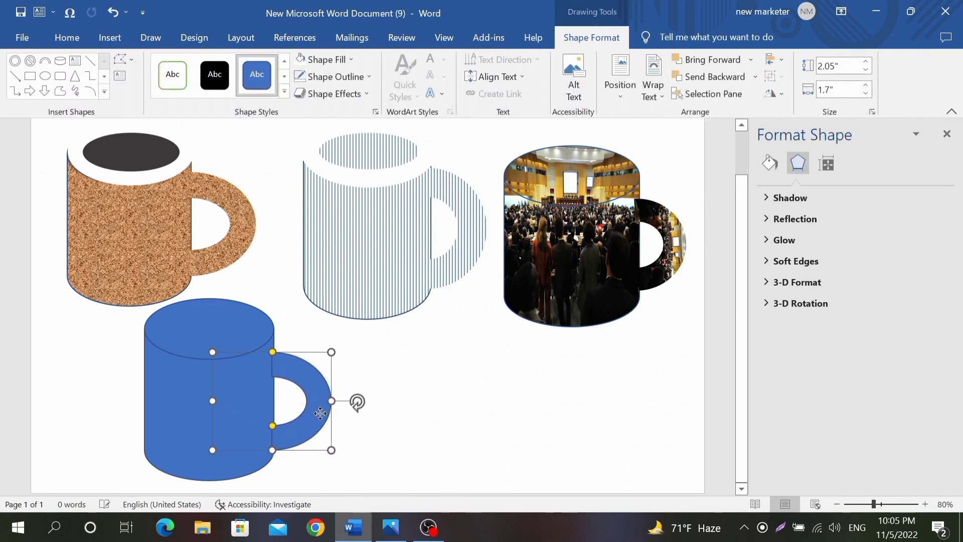
left_click(348, 79)
left_click(353, 215)
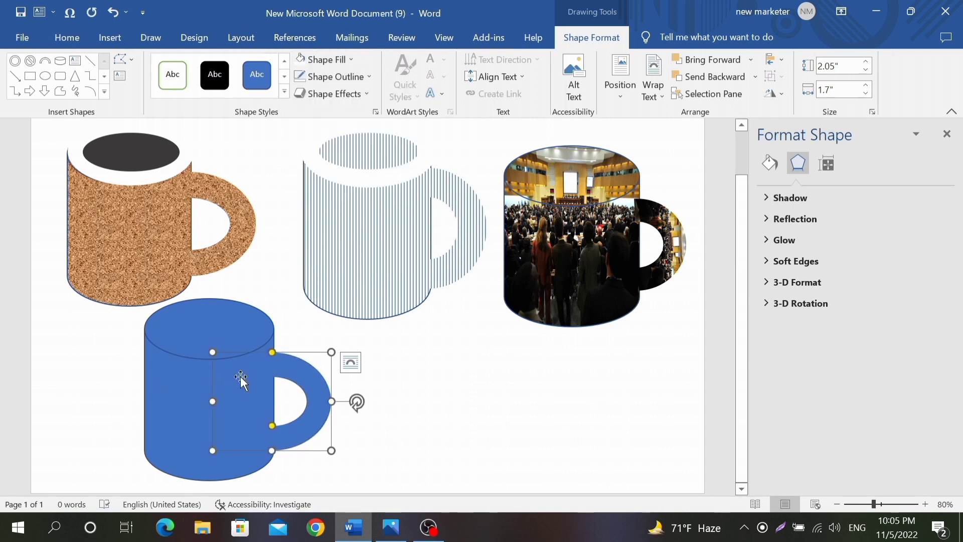
Step: Switch the fourth mug's handle to a picture or texture fill and open the icon library as its picture source
left_click(771, 162)
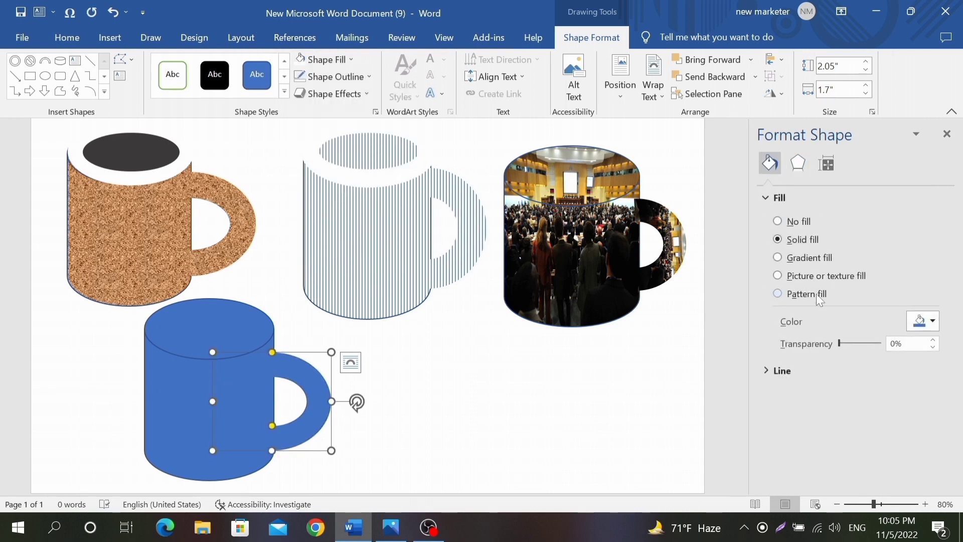
left_click(819, 281)
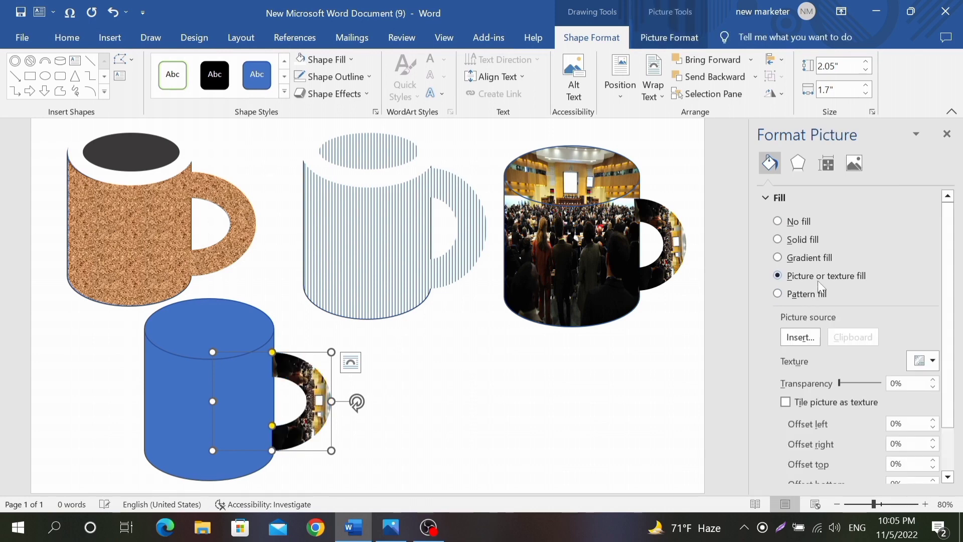
left_click(797, 337)
left_click(357, 354)
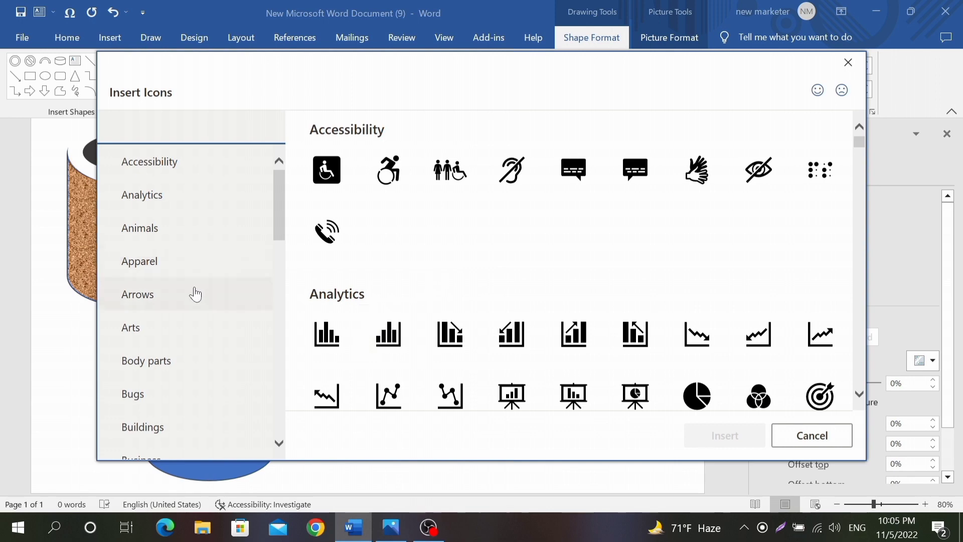
Step: Look through the animal icons and the list of icon categories for a suitable subject
scroll(542, 235, "down", 10)
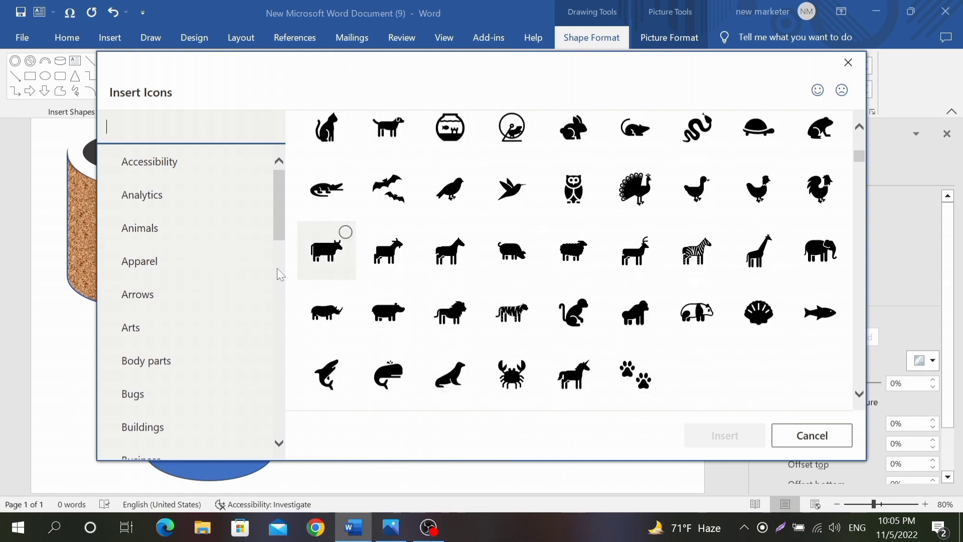
scroll(172, 221, "down", 2)
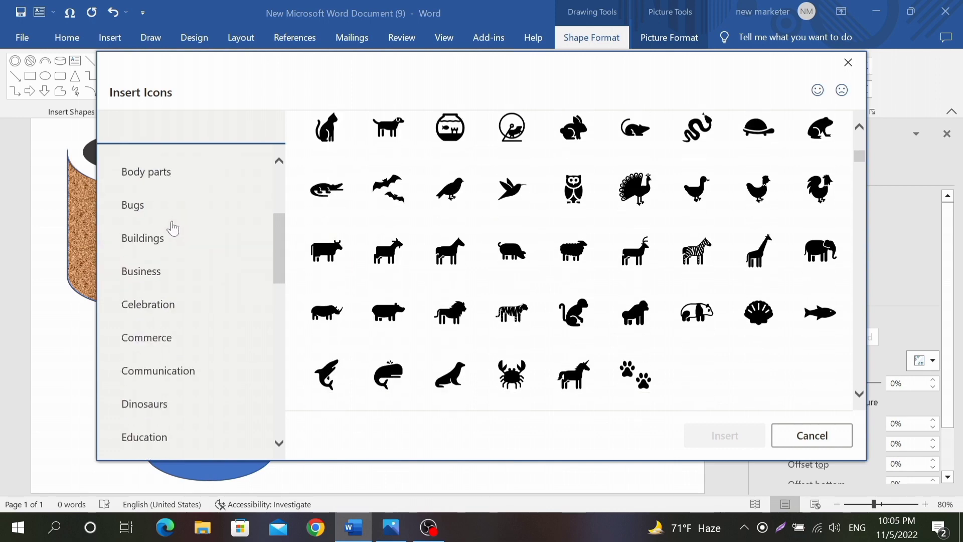
scroll(172, 239, "down", 1)
scroll(172, 243, "down", 5)
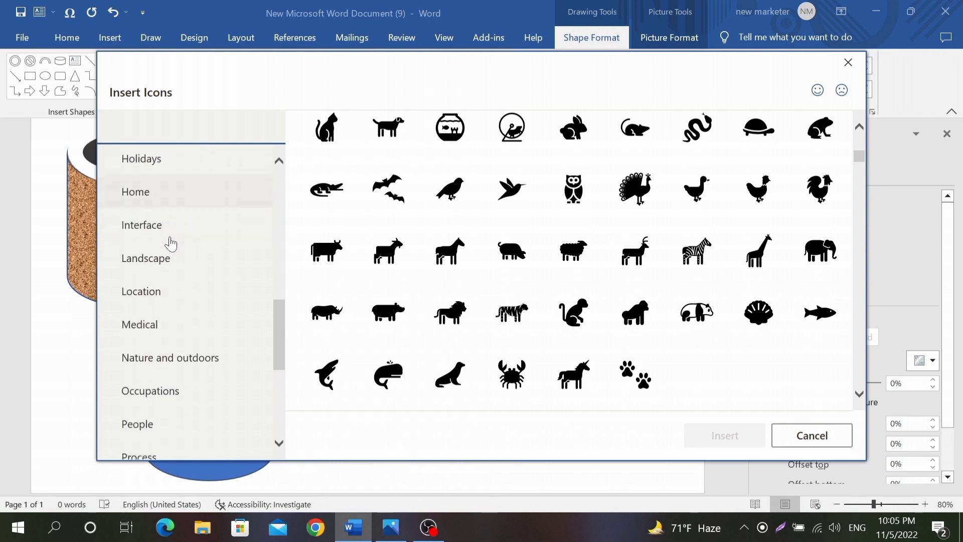
scroll(171, 245, "down", 4)
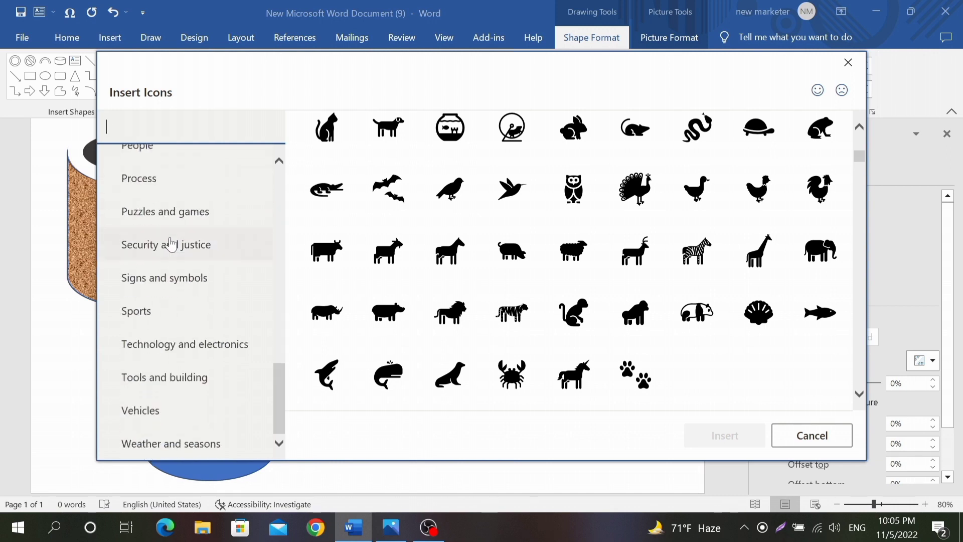
scroll(184, 242, "up", 3)
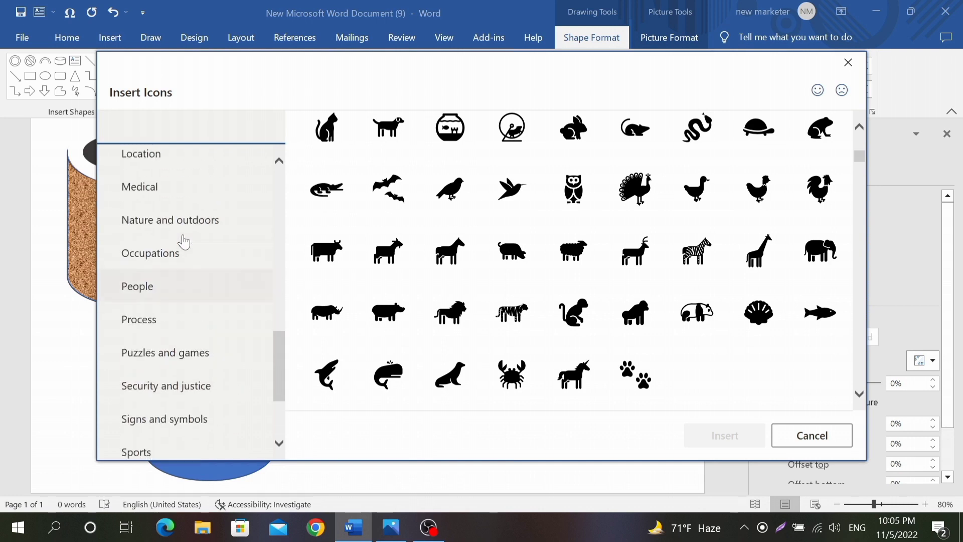
scroll(186, 228, "up", 1)
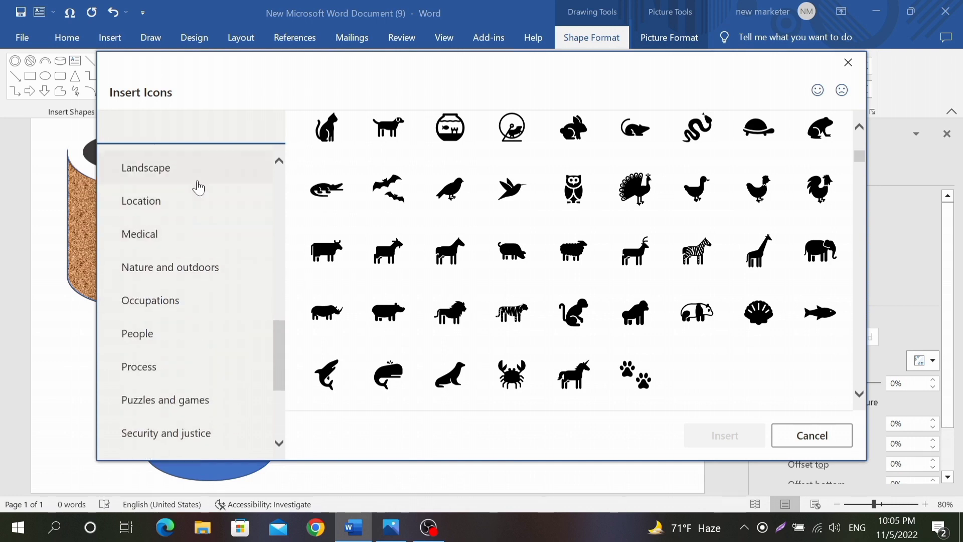
scroll(198, 186, "up", 1)
scroll(197, 189, "up", 4)
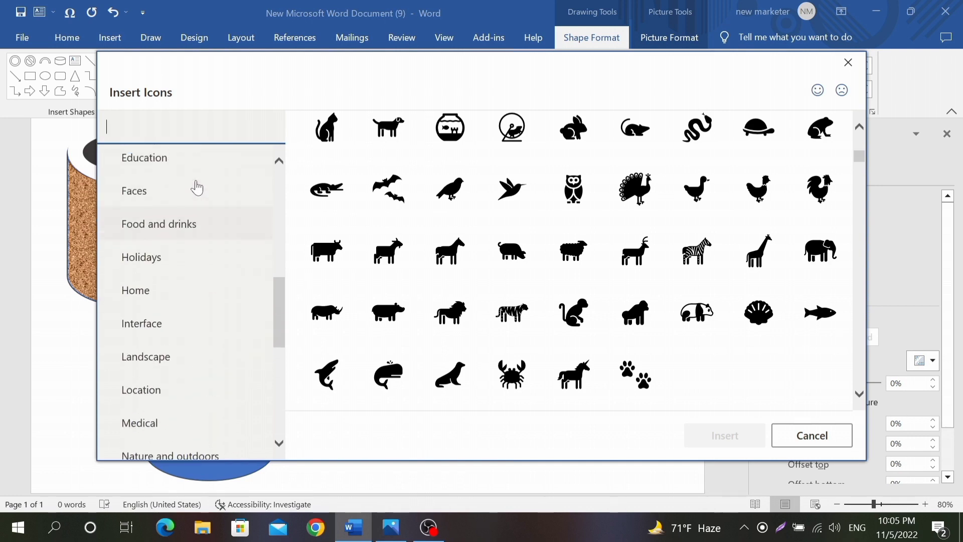
scroll(195, 190, "up", 5)
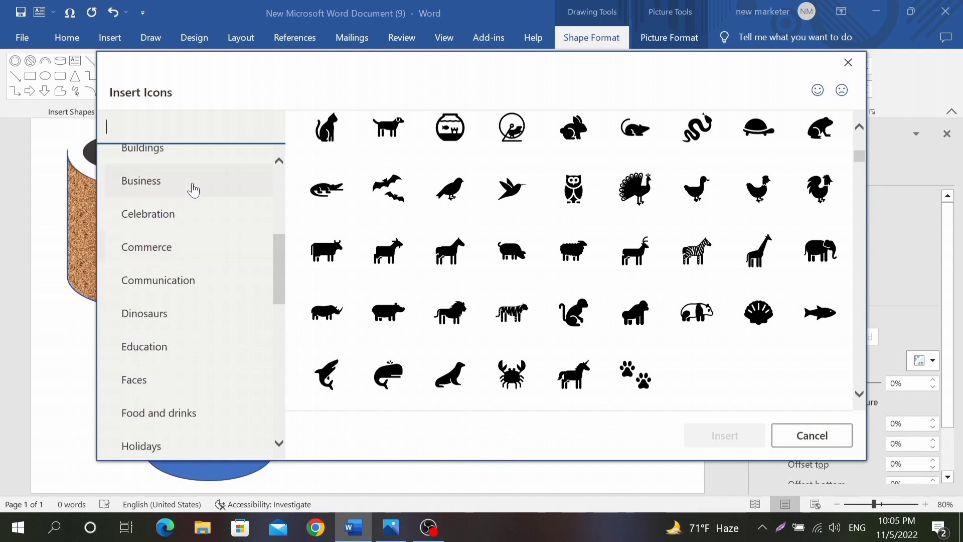
Step: Browse the icons from Business to Commerce and fill the fourth mug's handle with the Commerce shopping bag icon
left_click(191, 229)
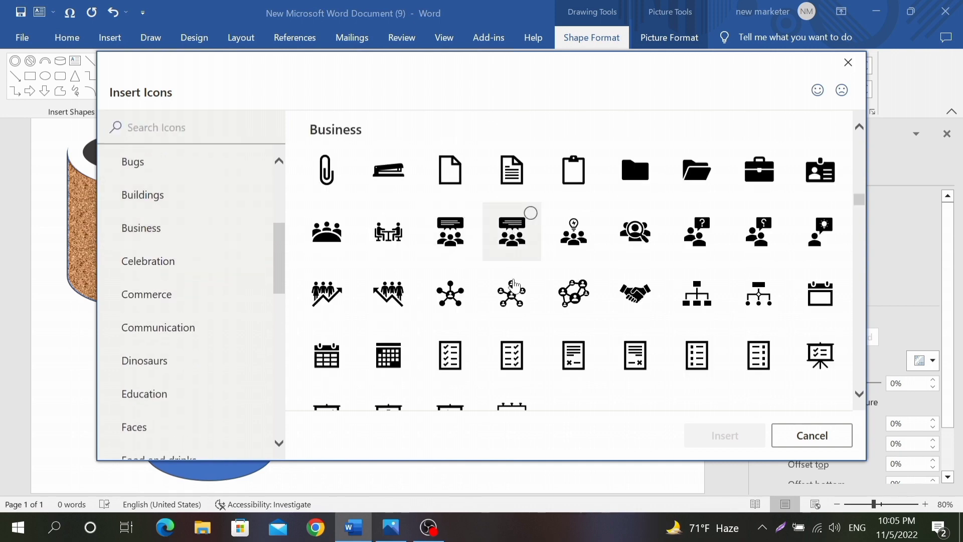
scroll(513, 296, "down", 3)
scroll(513, 296, "down", 4)
scroll(514, 296, "up", 4)
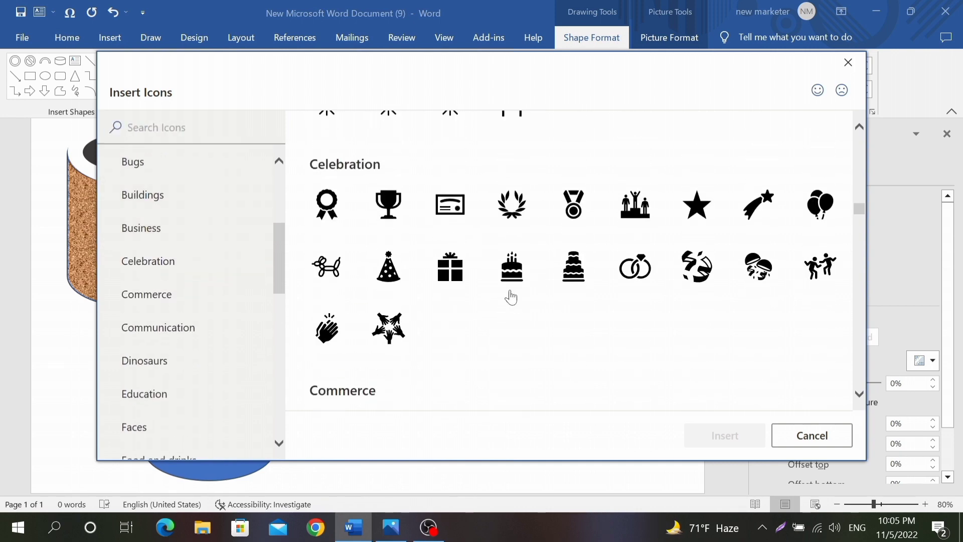
scroll(511, 297, "up", 1)
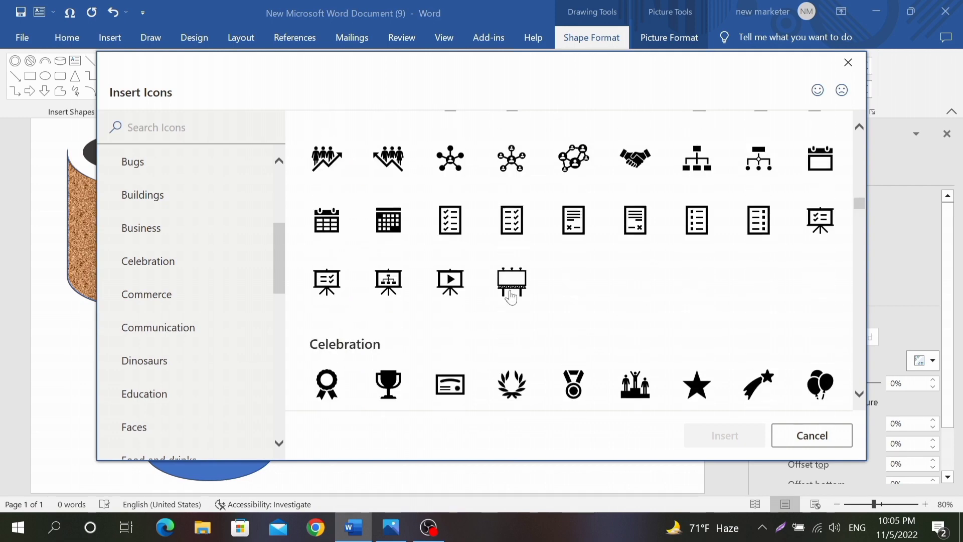
scroll(511, 297, "down", 5)
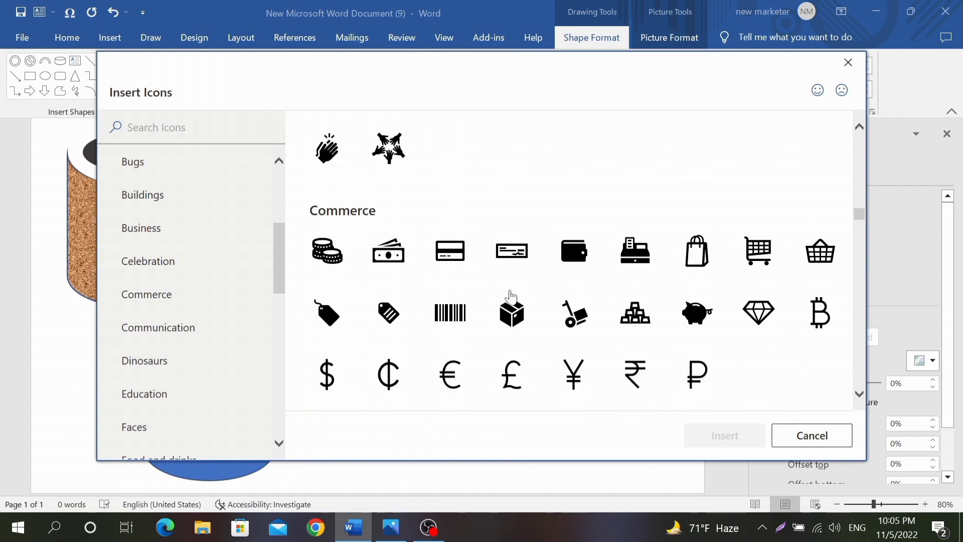
scroll(446, 322, "down", 2)
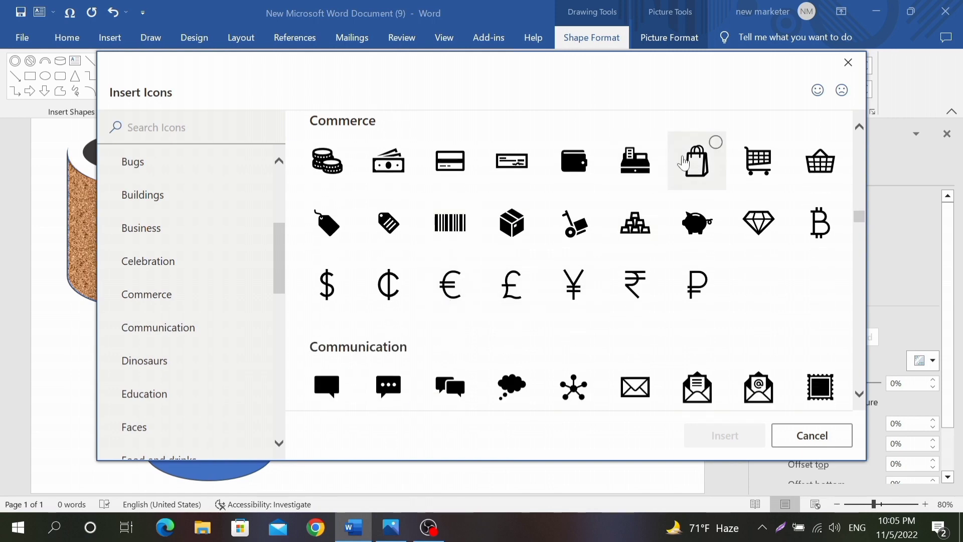
left_click(685, 162)
left_click(726, 436)
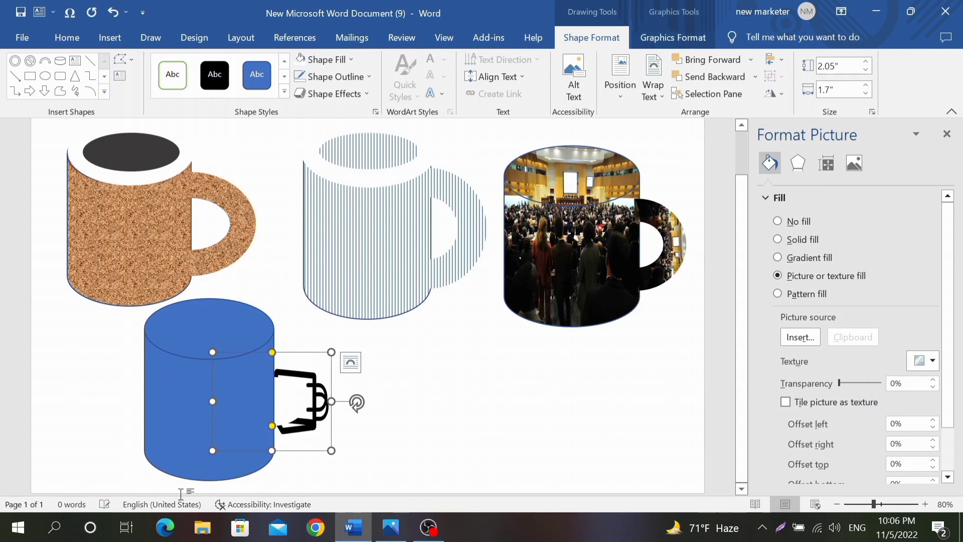
left_click(427, 431)
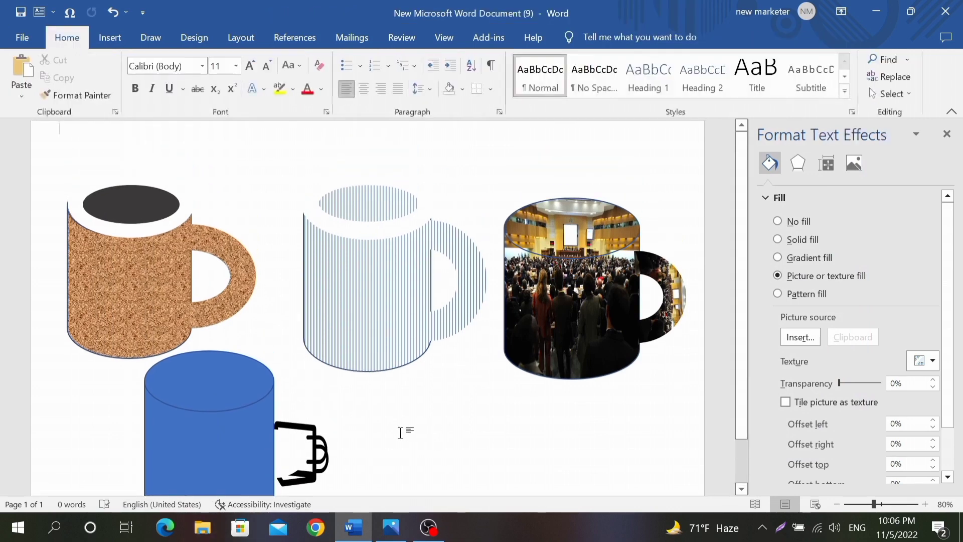
Step: Fill the fourth mug's cylinder with the shopping bag icon as a picture or texture fill
left_click(224, 427)
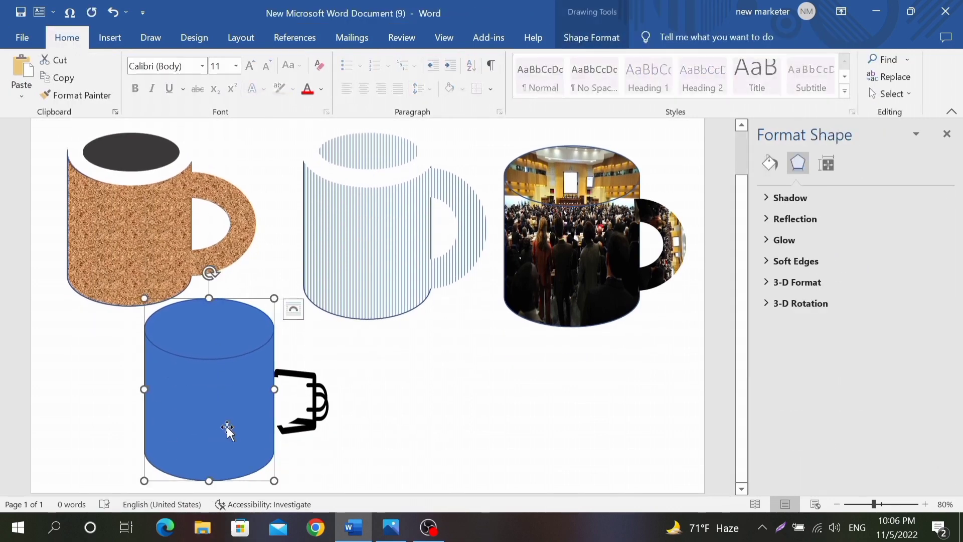
left_click(770, 163)
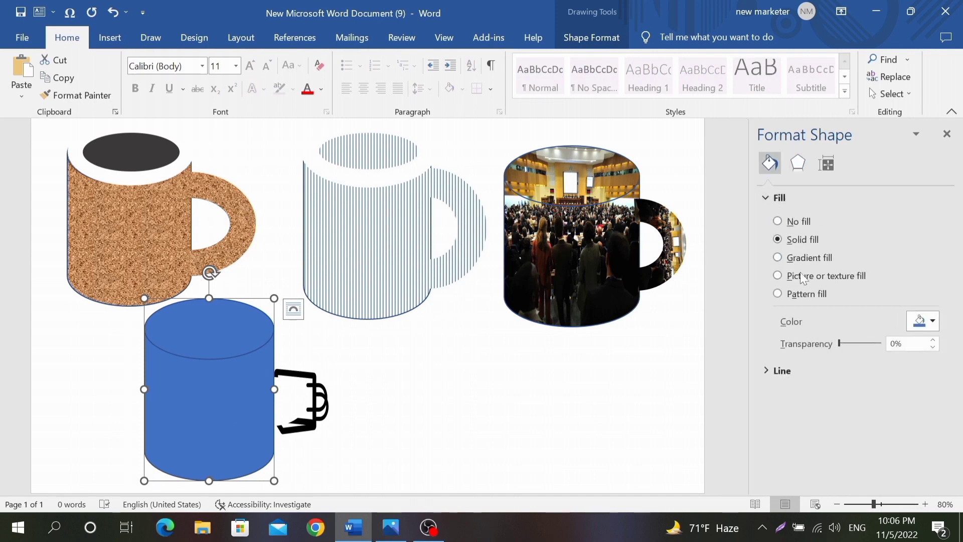
left_click(794, 280)
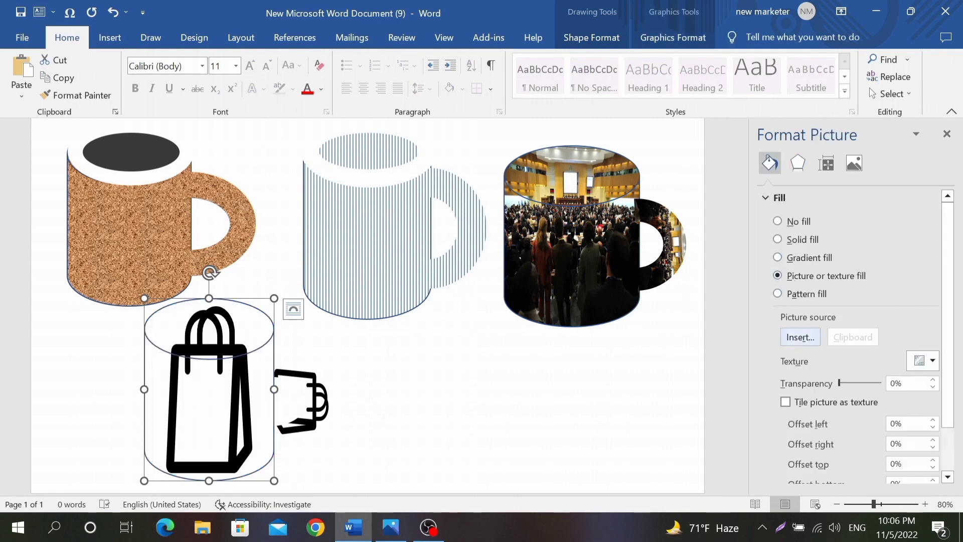
left_click(469, 427)
scroll(464, 433, "down", 2)
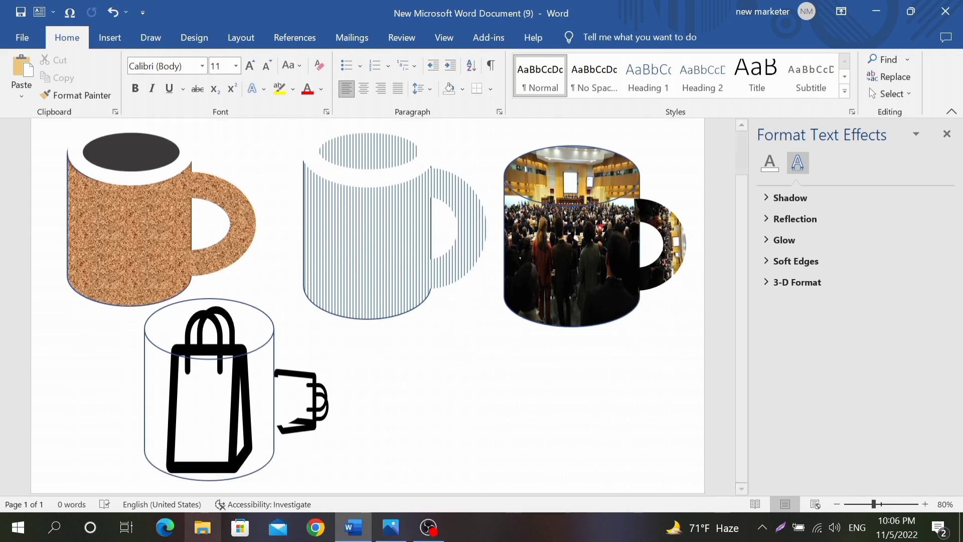
Step: Switch to Photos to examine the example mug pictures as far as Screenshot_170.png, and return to Word
left_click(392, 527)
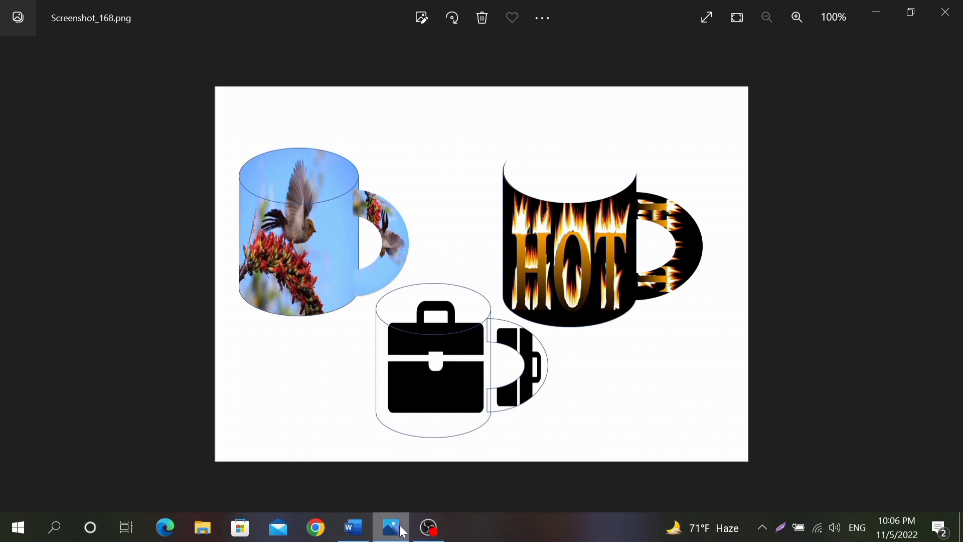
left_click(944, 282)
left_click(944, 281)
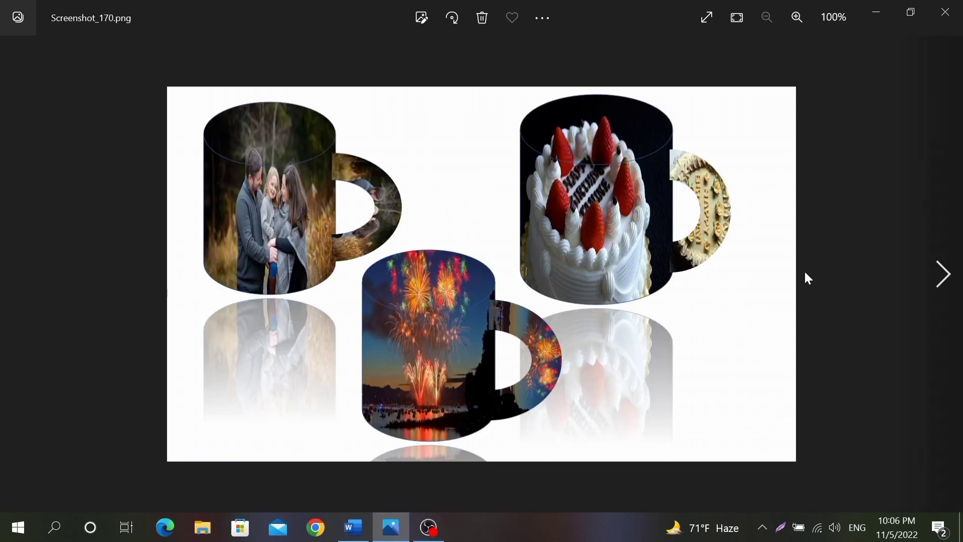
left_click(354, 527)
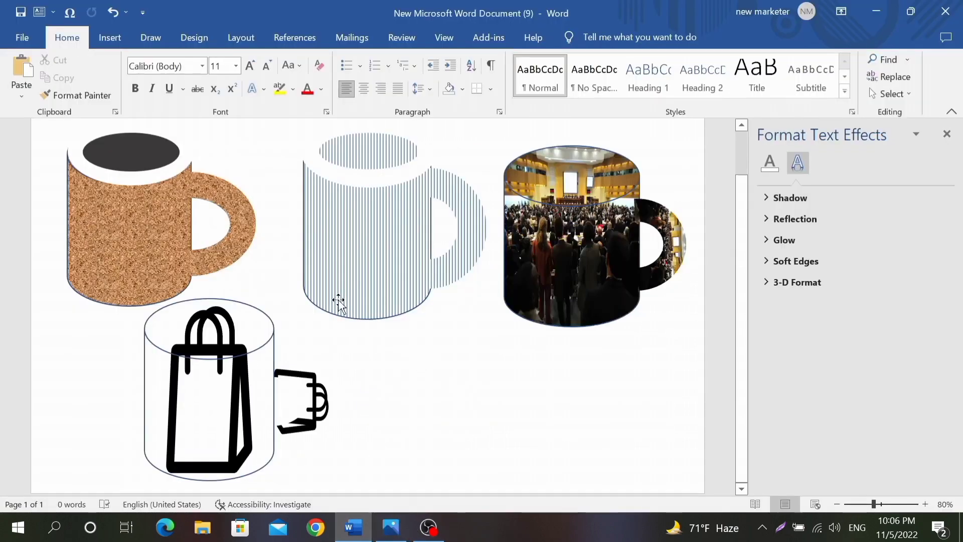
Step: Draw a fifth cylinder about 2.84" high by 1.94" wide, placed between the shopping bag mug and the photo mug in the lower row
left_click(110, 38)
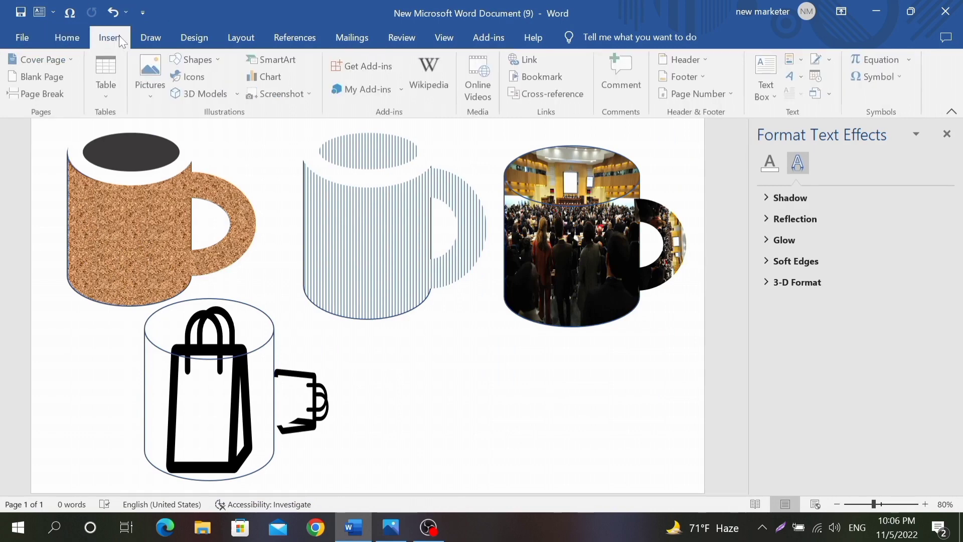
left_click(208, 58)
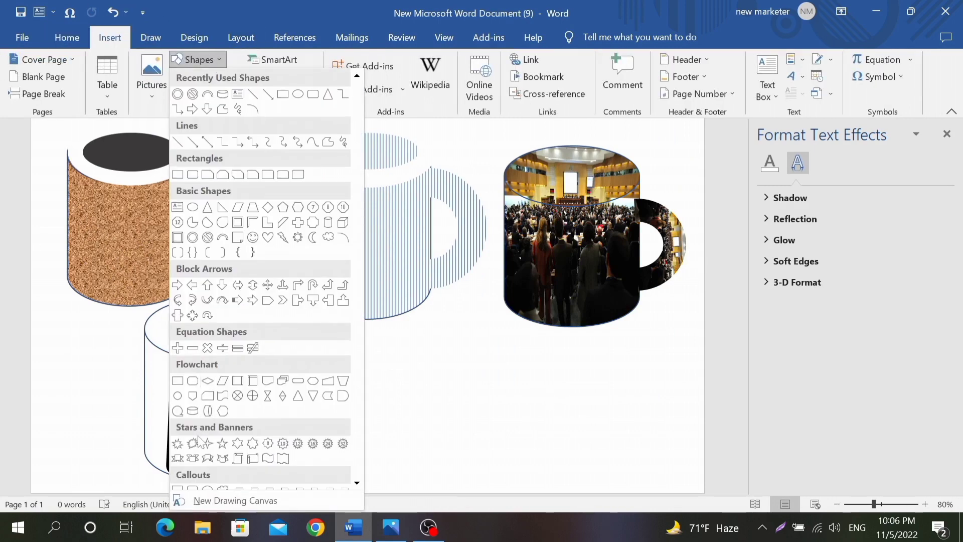
left_click(192, 412)
left_click_drag(397, 335, 511, 494)
left_click_drag(462, 434, 458, 409)
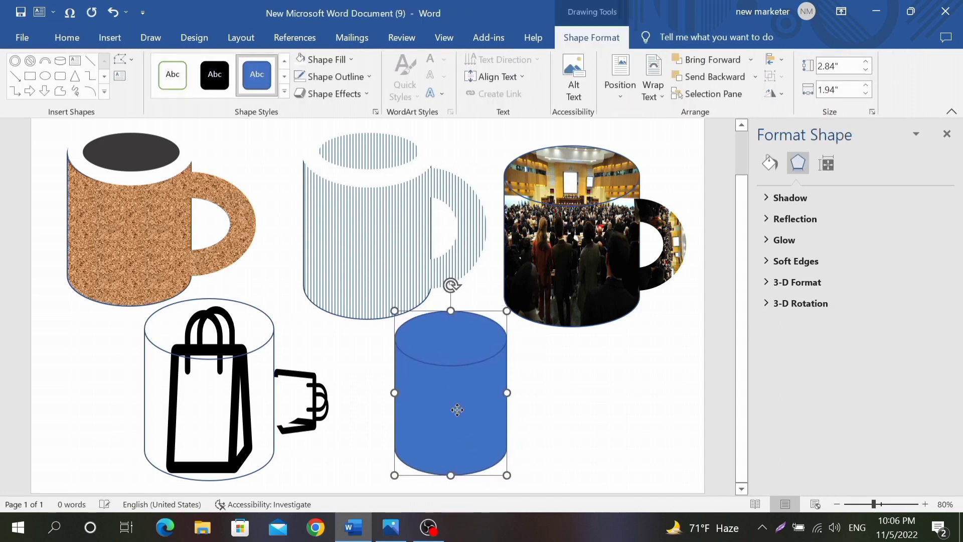
left_click(535, 409)
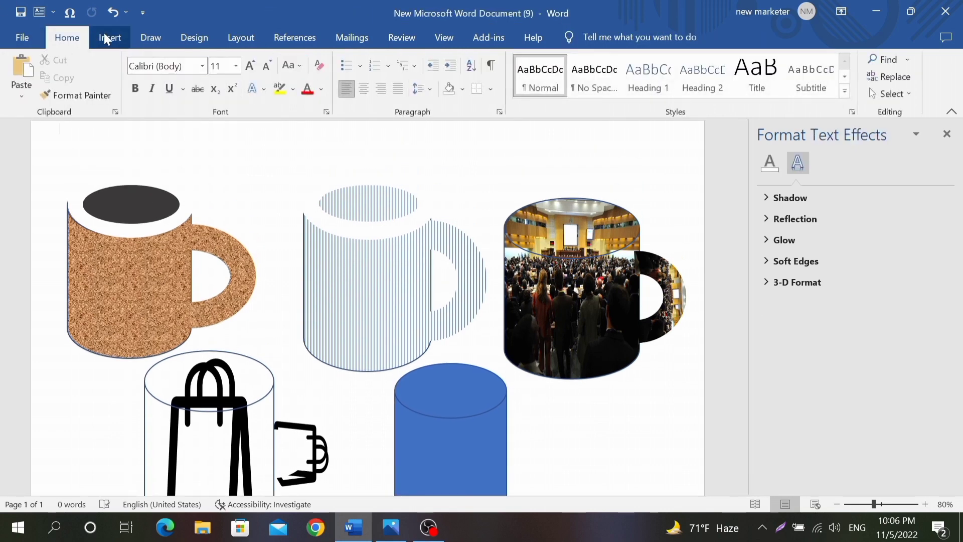
Step: Draw a block arc about 1.82" high by 1.5" wide beside the fifth cylinder
left_click(109, 38)
left_click(217, 54)
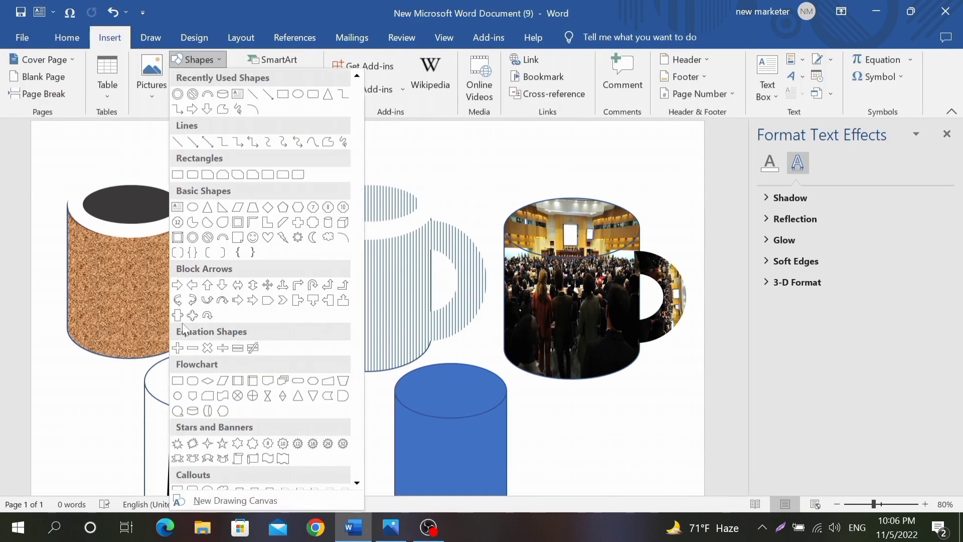
left_click(224, 239)
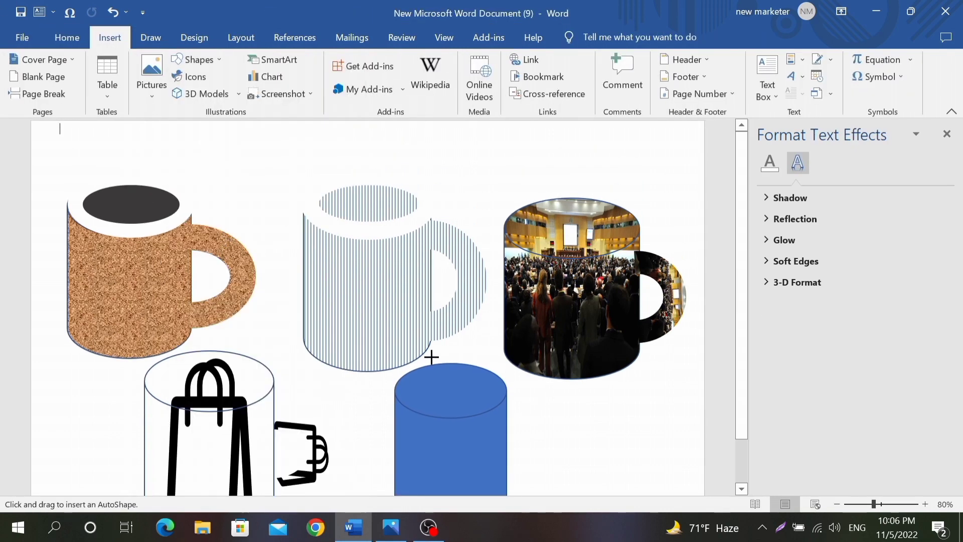
scroll(506, 372, "down", 1)
left_click_drag(530, 356, 618, 464)
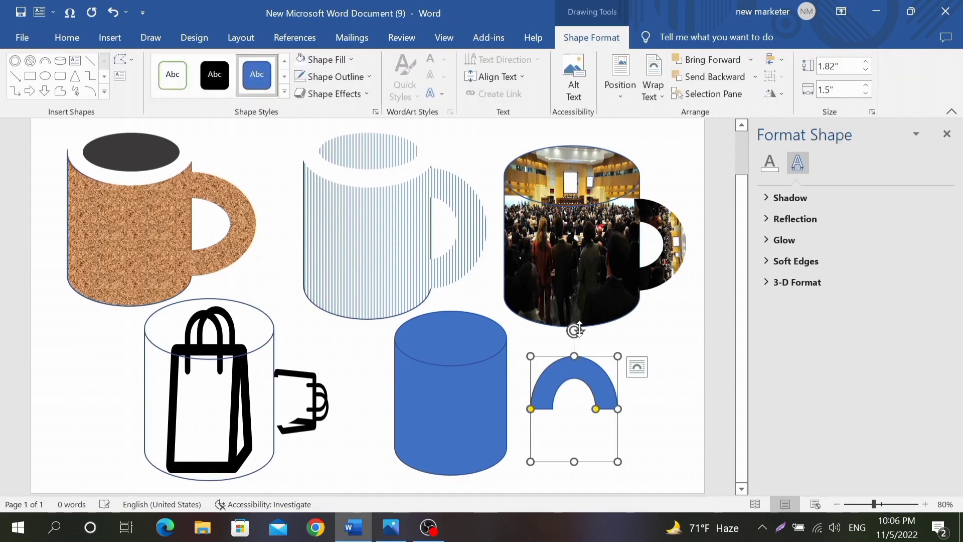
Step: Rotate the block arc a quarter turn clockwise, resize it to about 2.14" by 1.66", and fit it against the fifth cylinder's right side
left_click_drag(574, 329, 652, 420)
left_click_drag(592, 433, 566, 455)
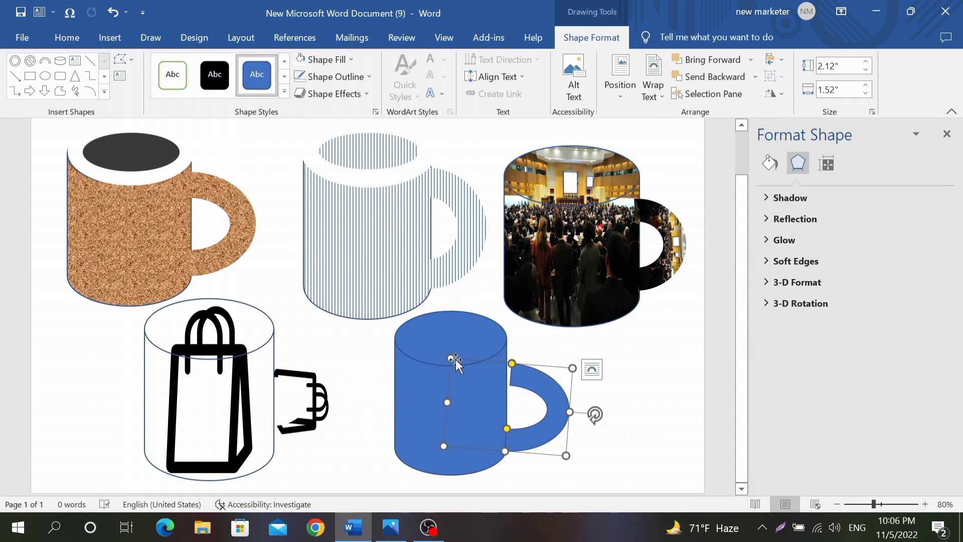
left_click_drag(451, 358, 450, 350)
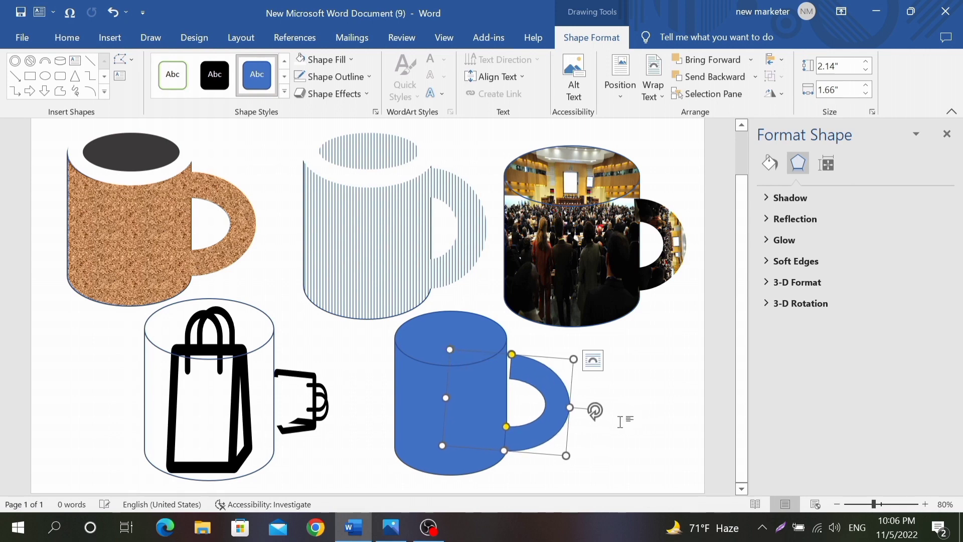
left_click_drag(600, 414, 596, 402)
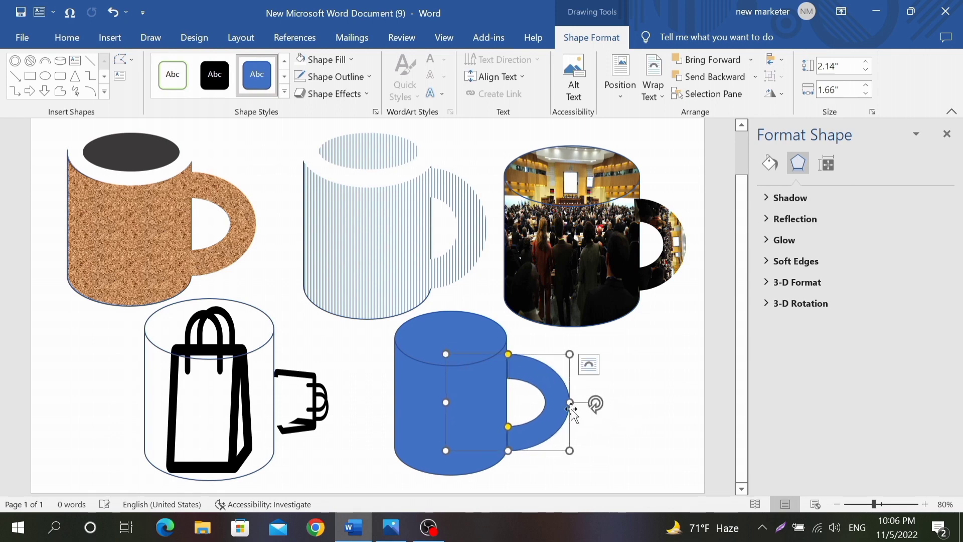
Step: Remove the outline of the fifth mug's handle and nudge it slightly down and into the cylinder
left_click(331, 76)
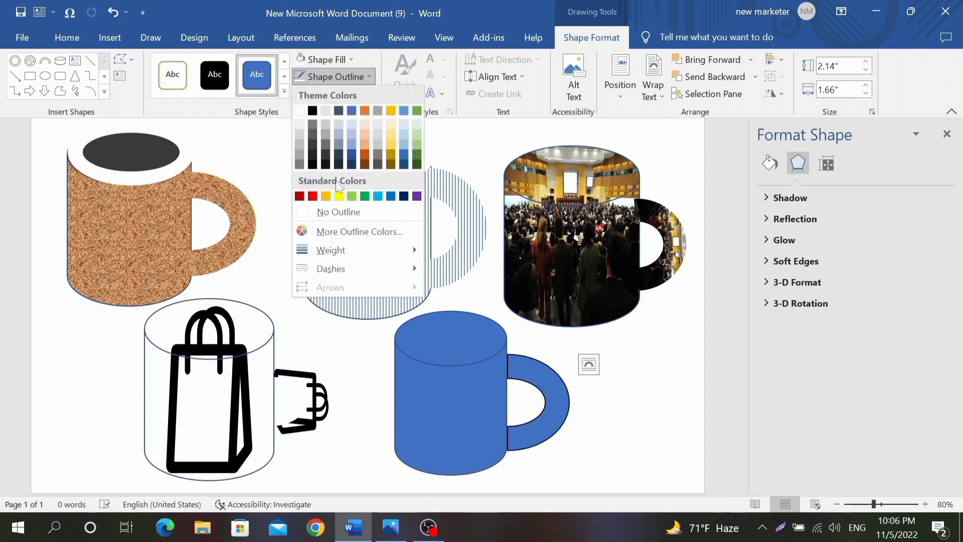
left_click(337, 215)
left_click(558, 394)
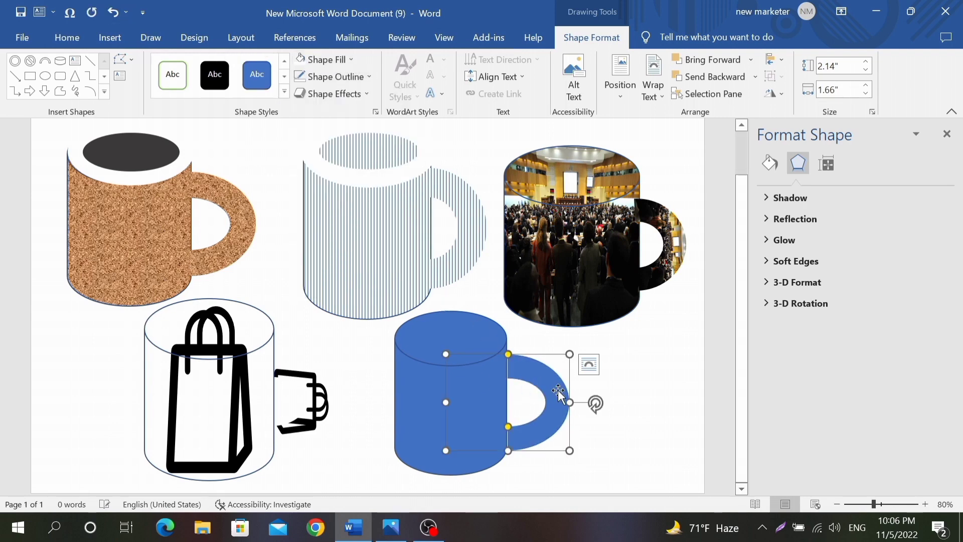
left_click_drag(558, 394, 554, 396)
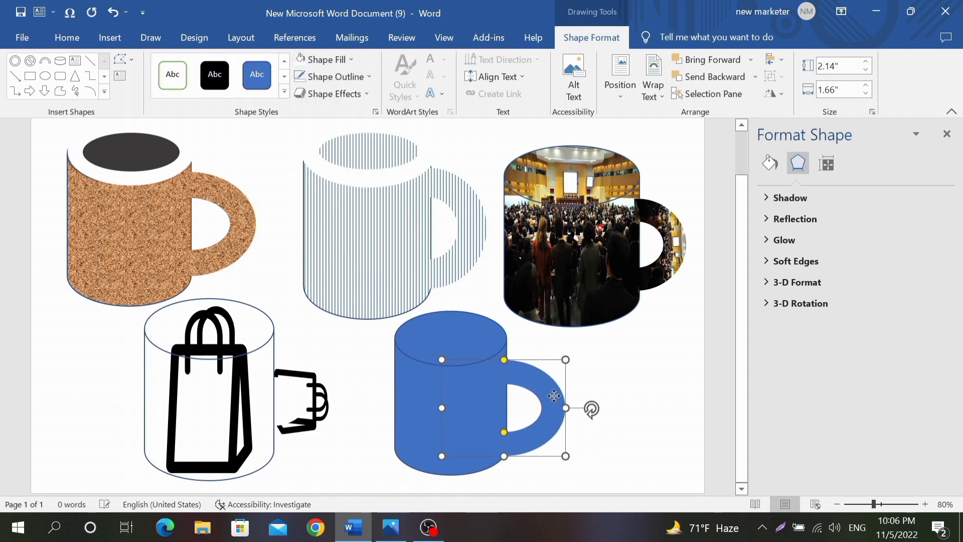
Step: Switch the fifth cylinder to a picture or texture fill and open Online Pictures as its picture source
left_click(414, 423)
left_click(770, 163)
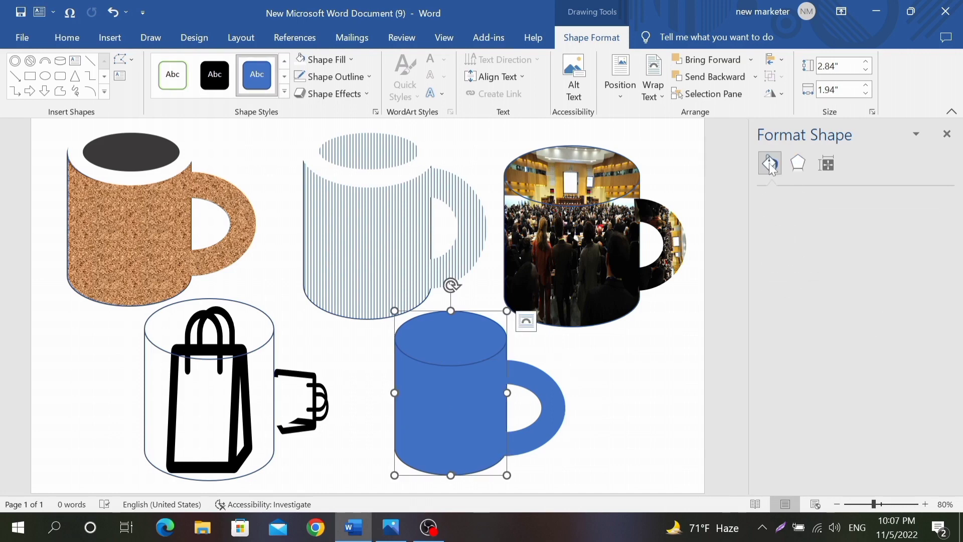
left_click(804, 276)
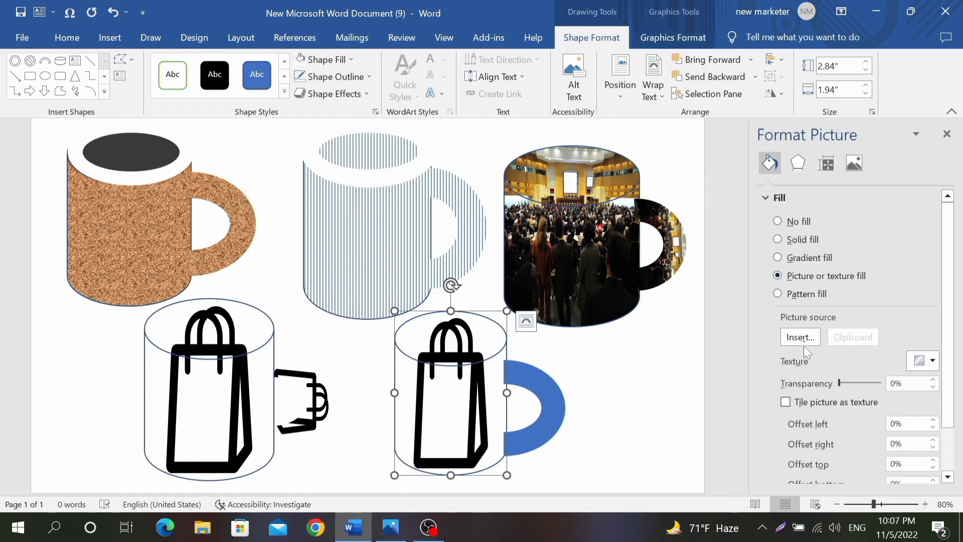
left_click(800, 337)
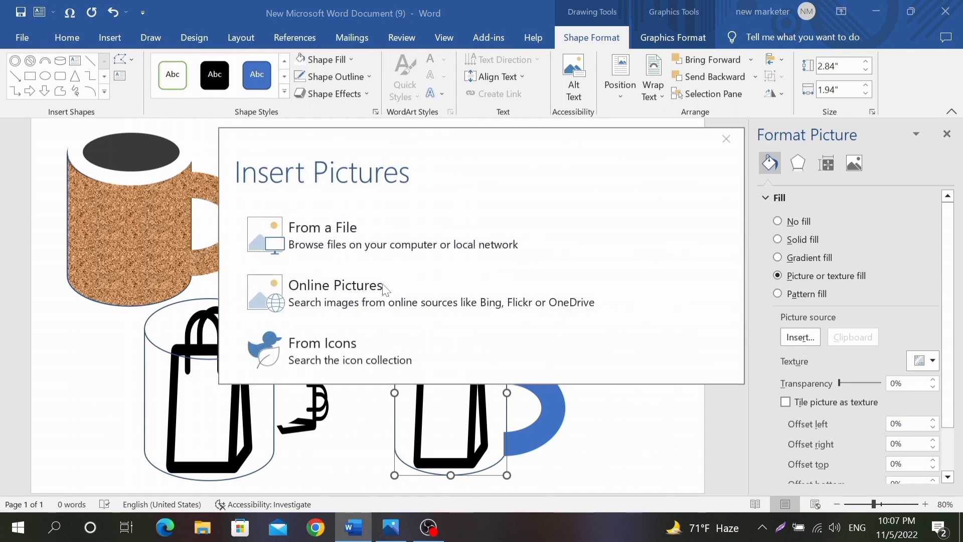
left_click(386, 290)
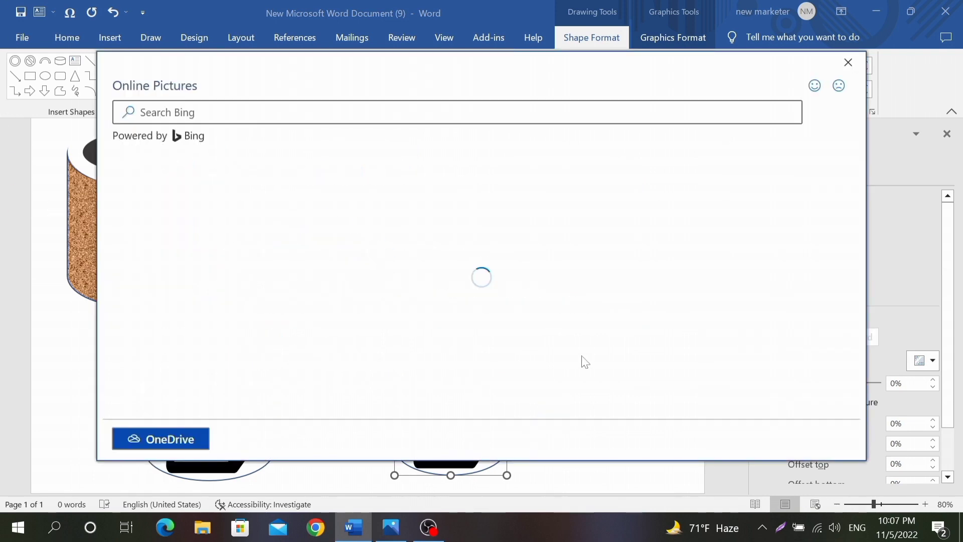
Step: Fill the fifth cylinder with the flaming HOT lettering picture from the Fire category of the online pictures
scroll(534, 344, "down", 3)
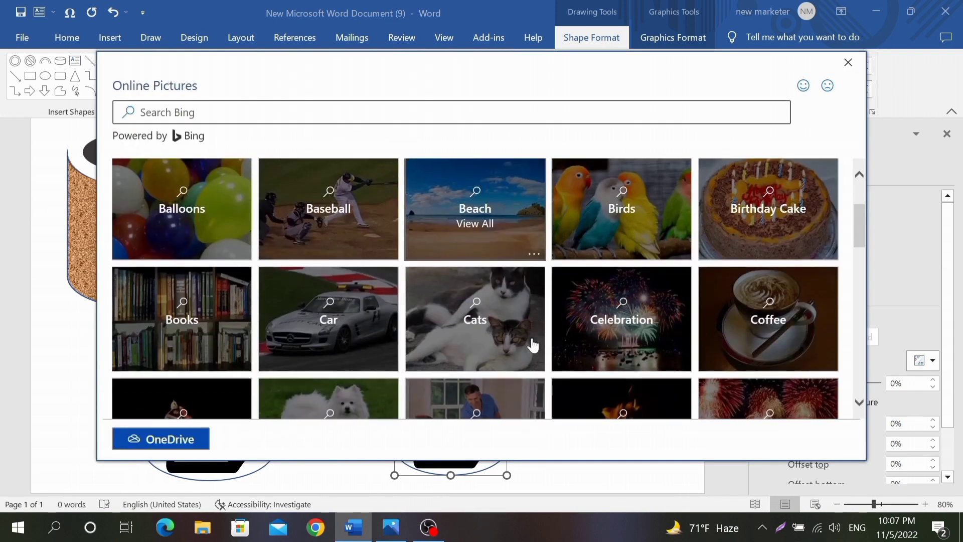
scroll(533, 344, "down", 2)
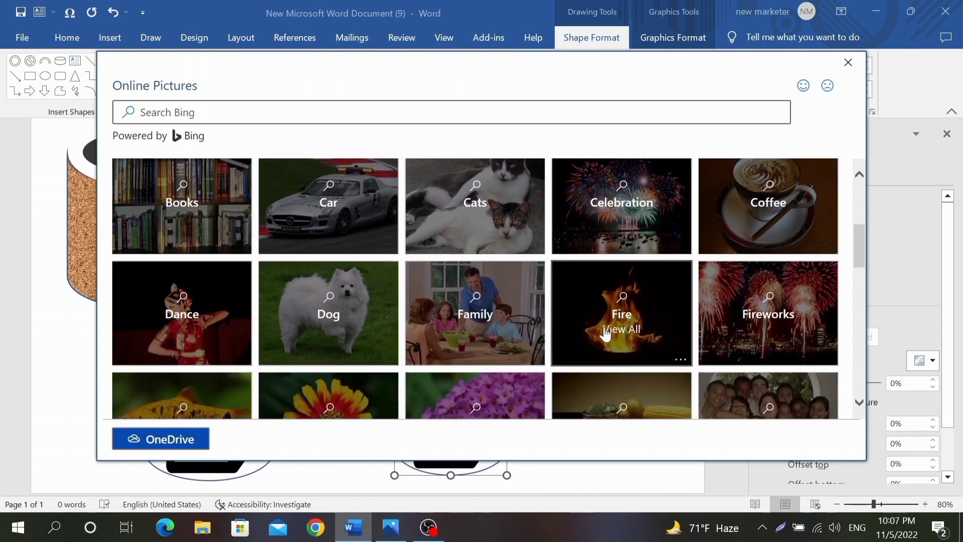
left_click(606, 333)
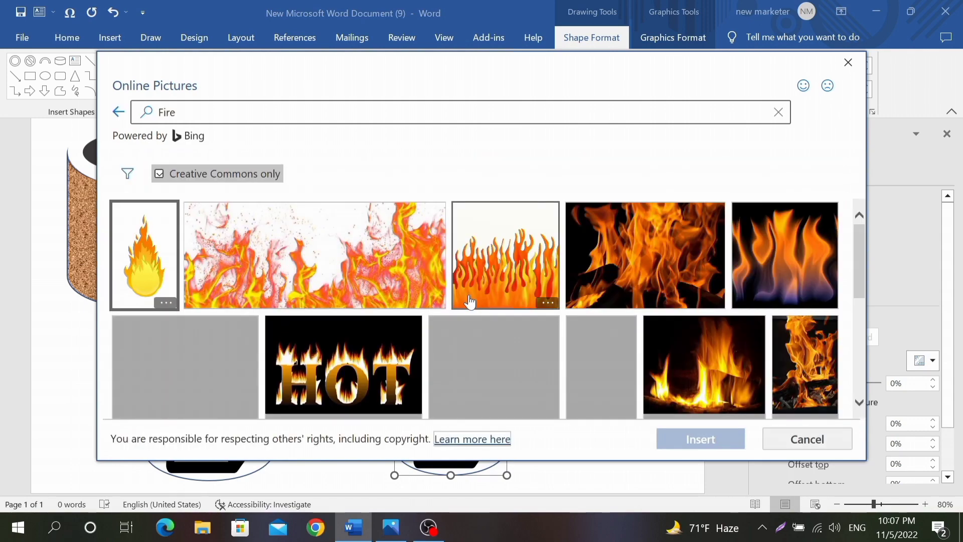
scroll(470, 300, "down", 3)
left_click(363, 261)
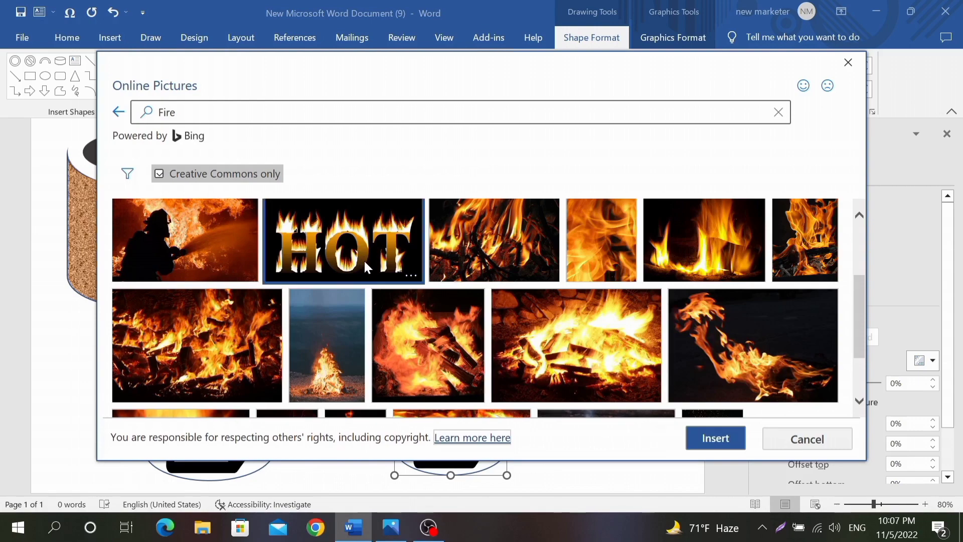
left_click(741, 447)
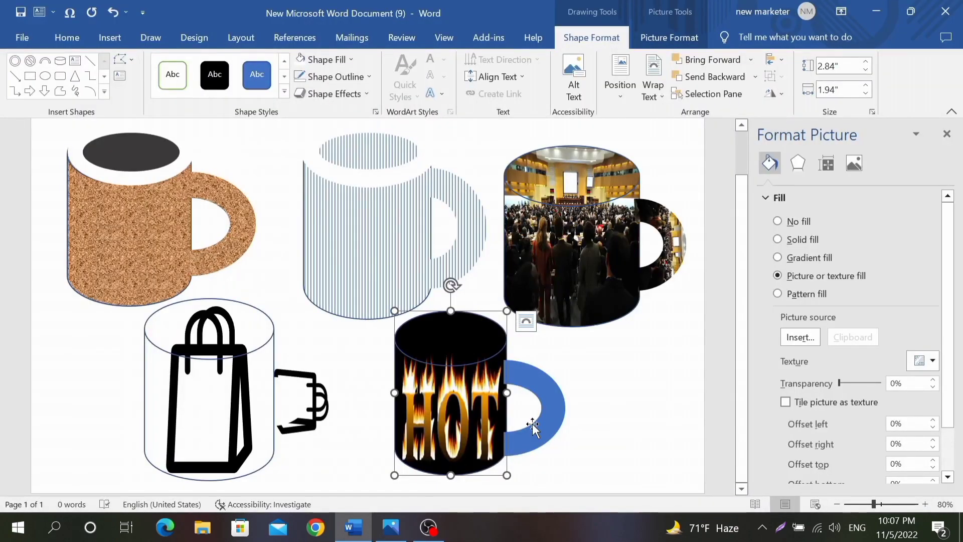
Step: Apply the flaming HOT picture fill to the fifth mug's handle and dismiss the picture source dialog
left_click(532, 424)
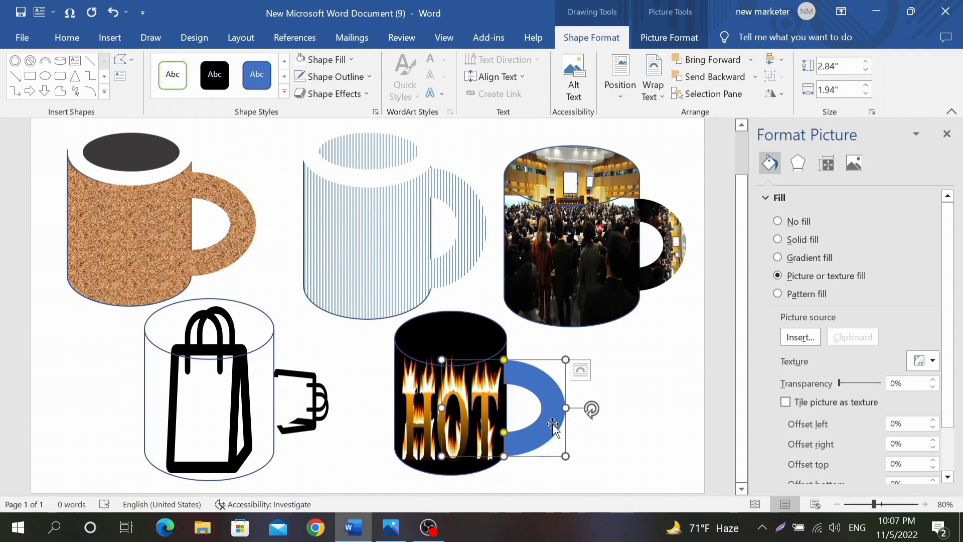
left_click(809, 278)
left_click(793, 340)
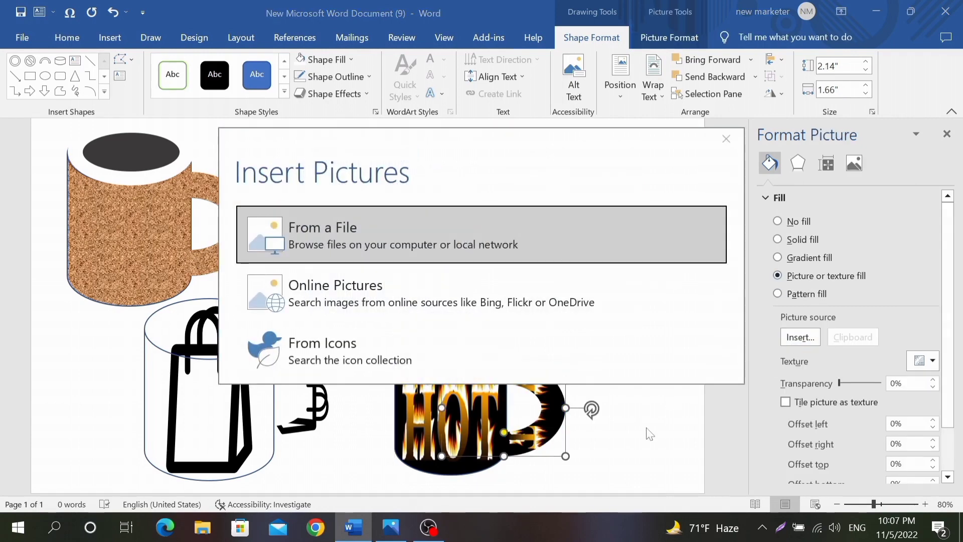
left_click(726, 139)
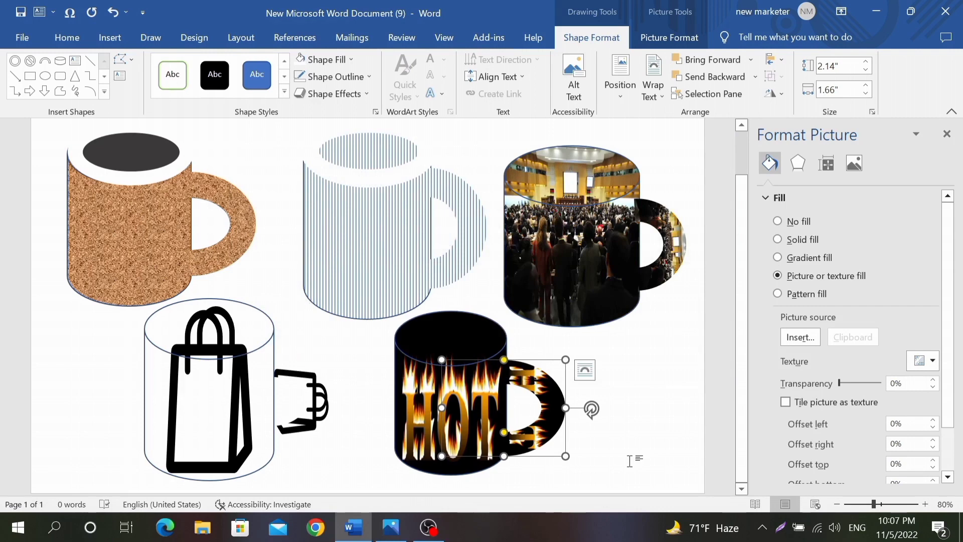
Step: Switch to Photos to examine the example picture of mugs with photo fills and reflections
mouse_move(400, 538)
key("alt+Tab")
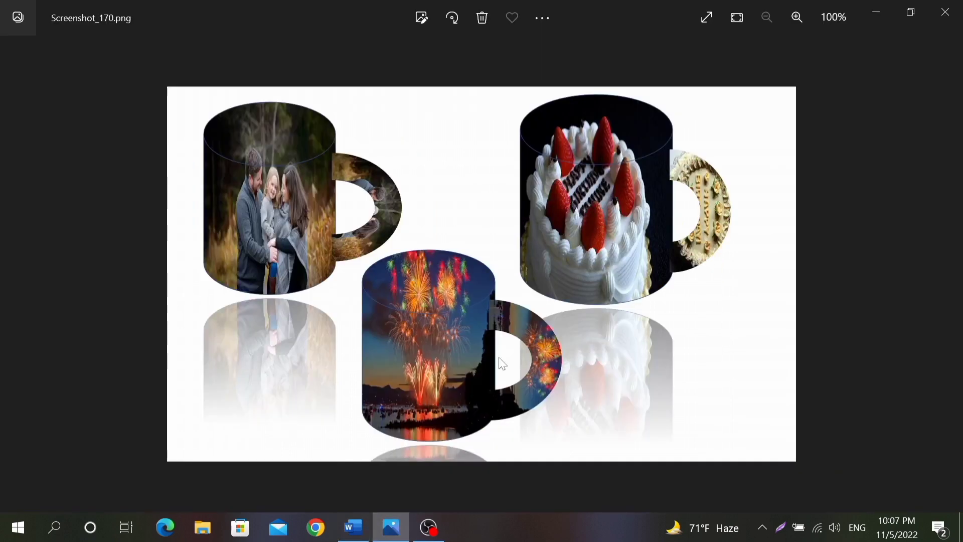